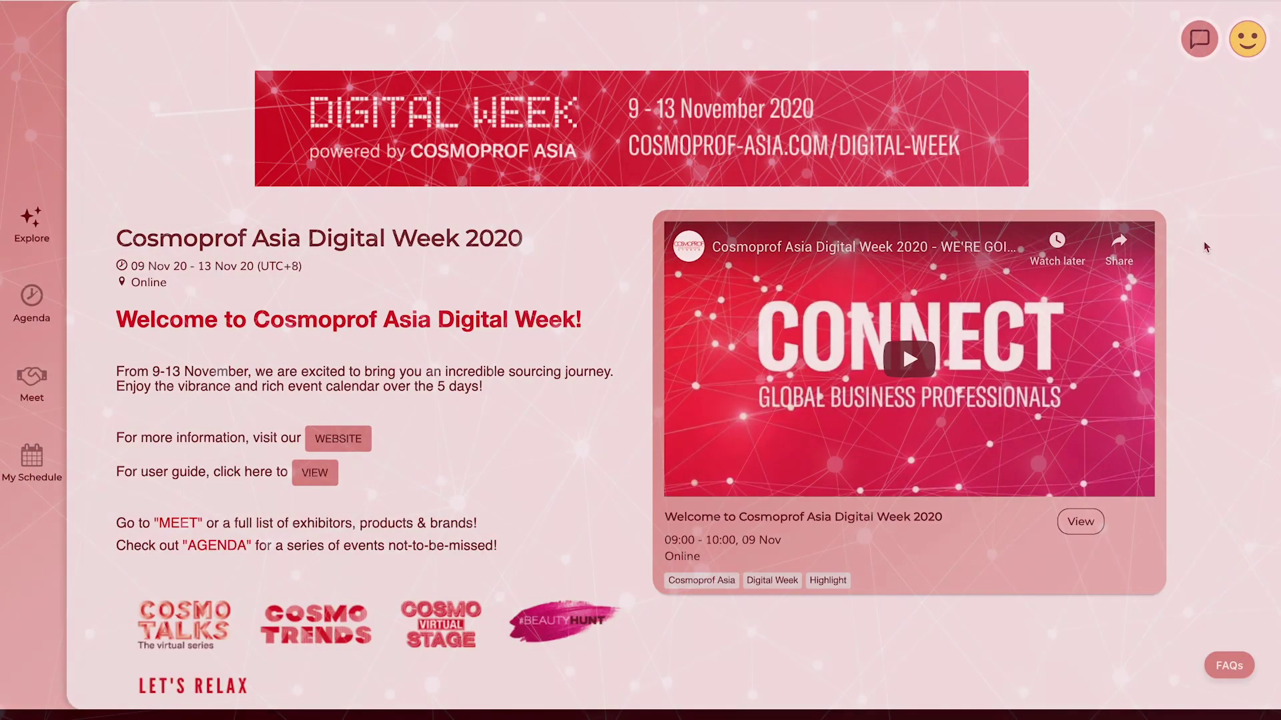
Switch the Meet listing to products and open the Bayeco Skin Care Product 12 details
scroll(1276, 288, down, 1)
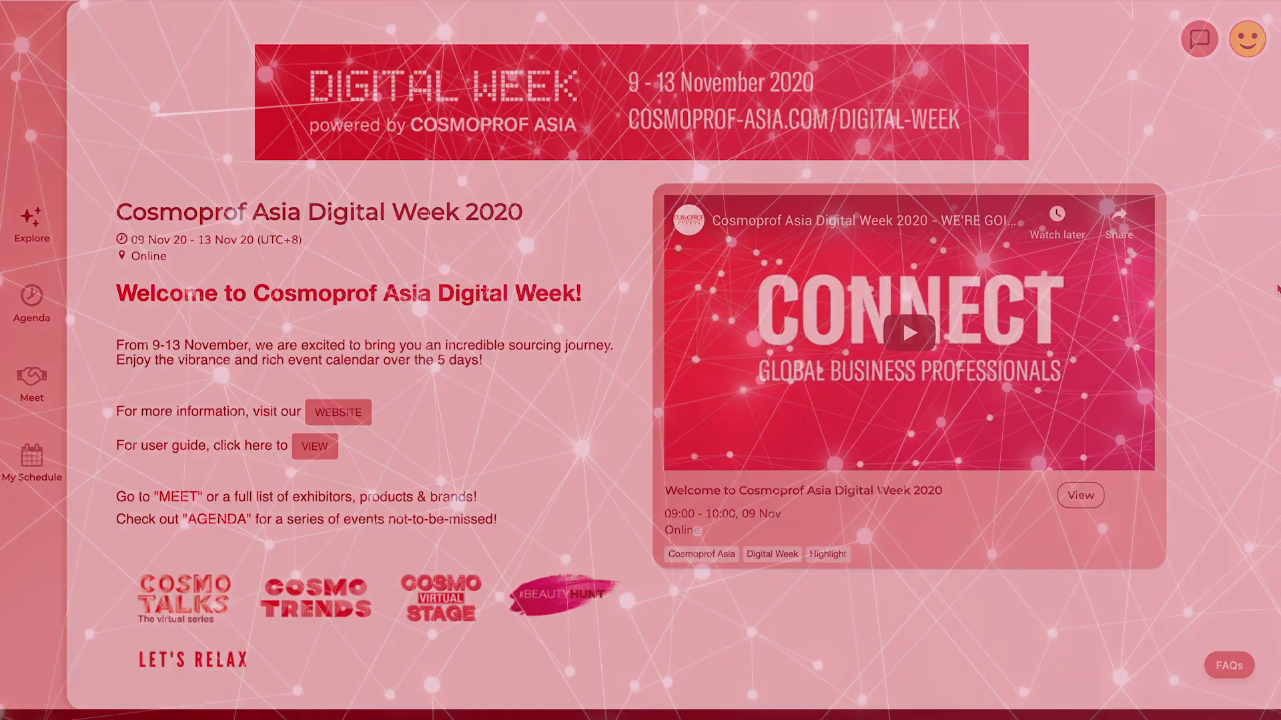
scroll(1276, 288, down, 1)
scroll(1276, 288, down, 4)
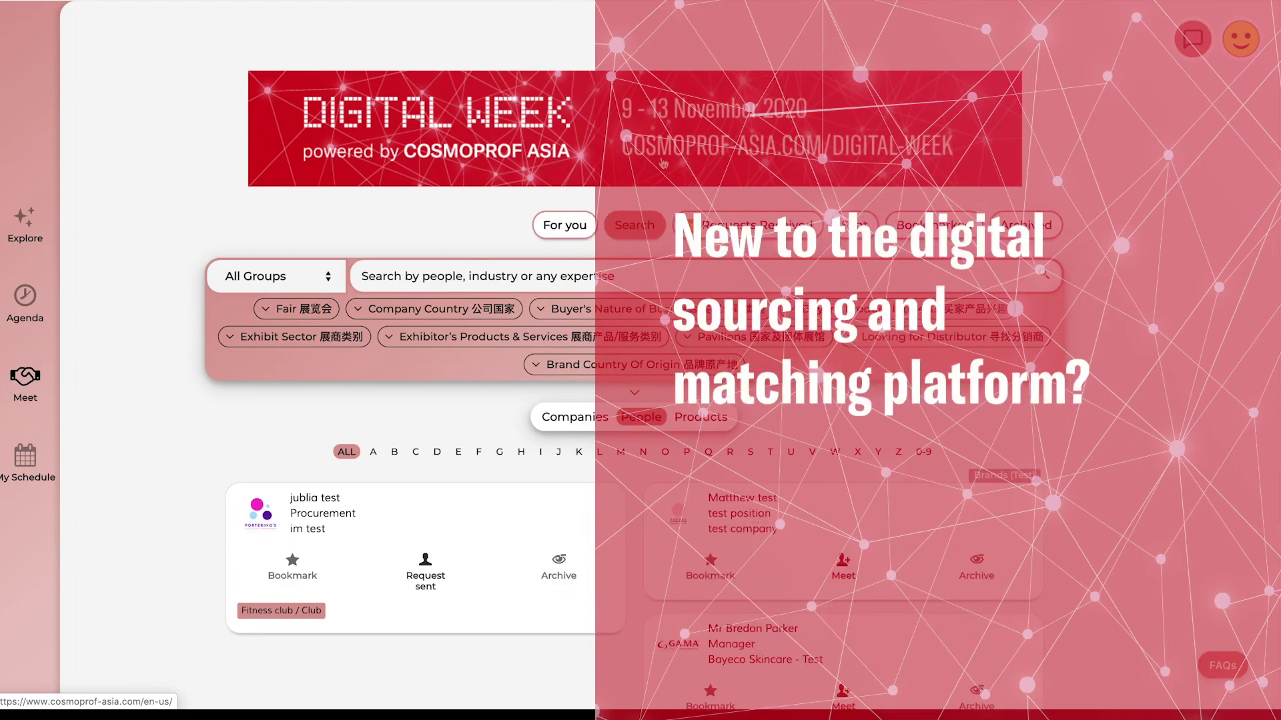
scroll(752, 194, down, 5)
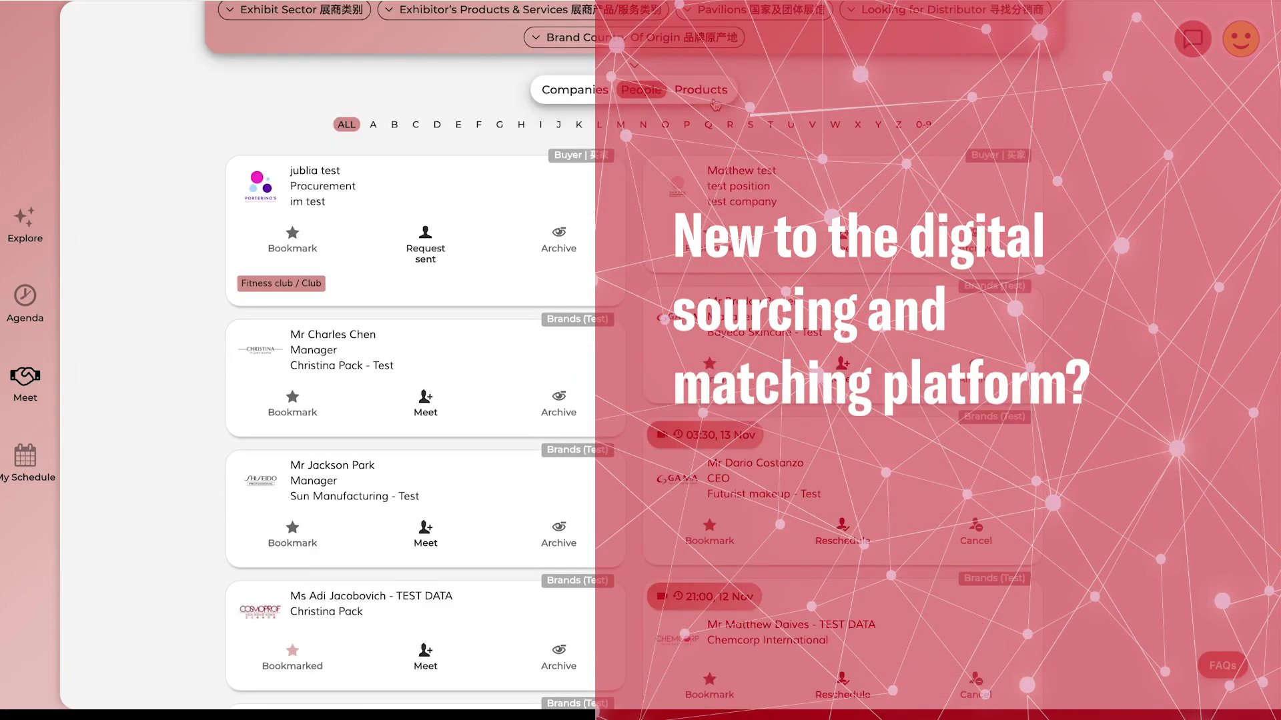
click(707, 95)
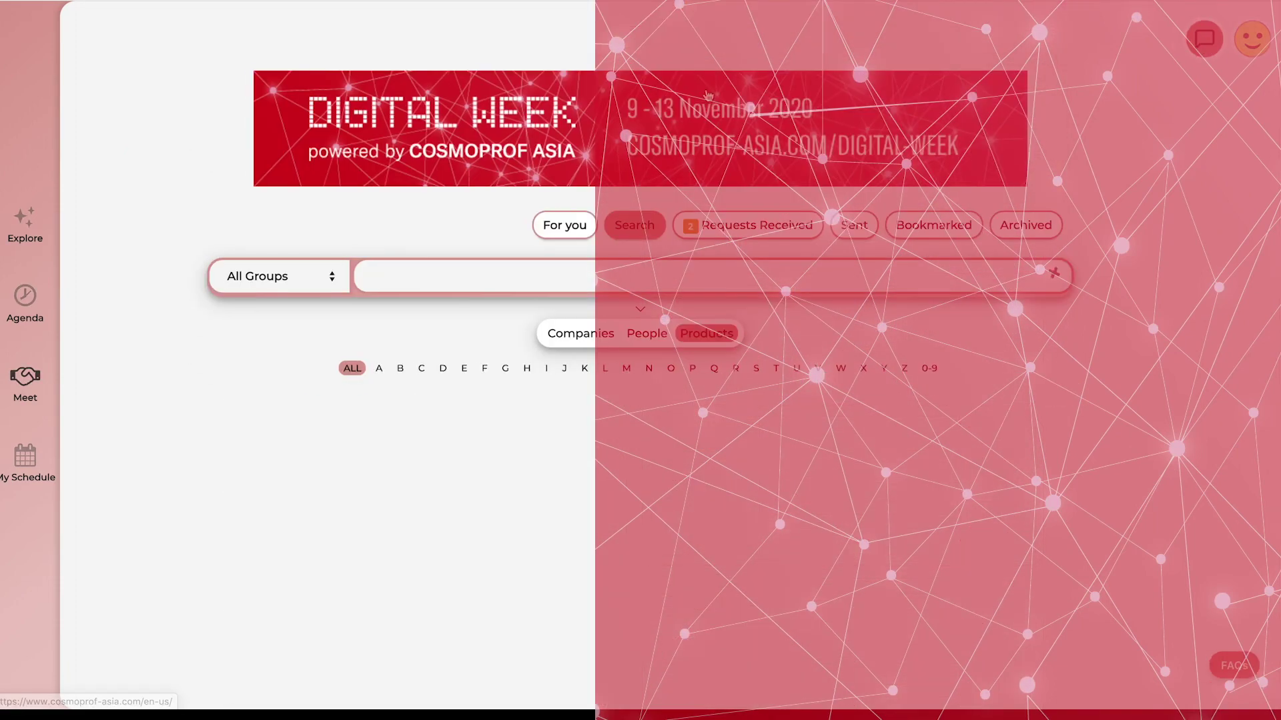
scroll(701, 164, down, 5)
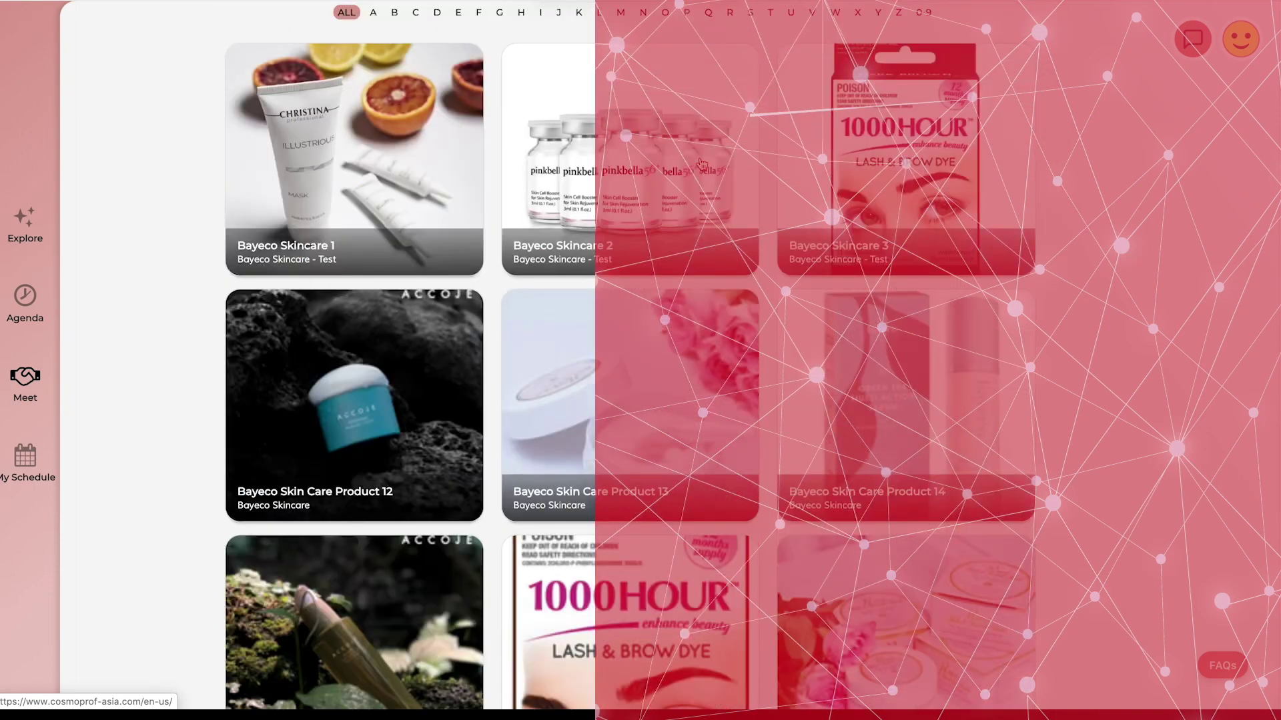
scroll(702, 164, down, 2)
click(427, 275)
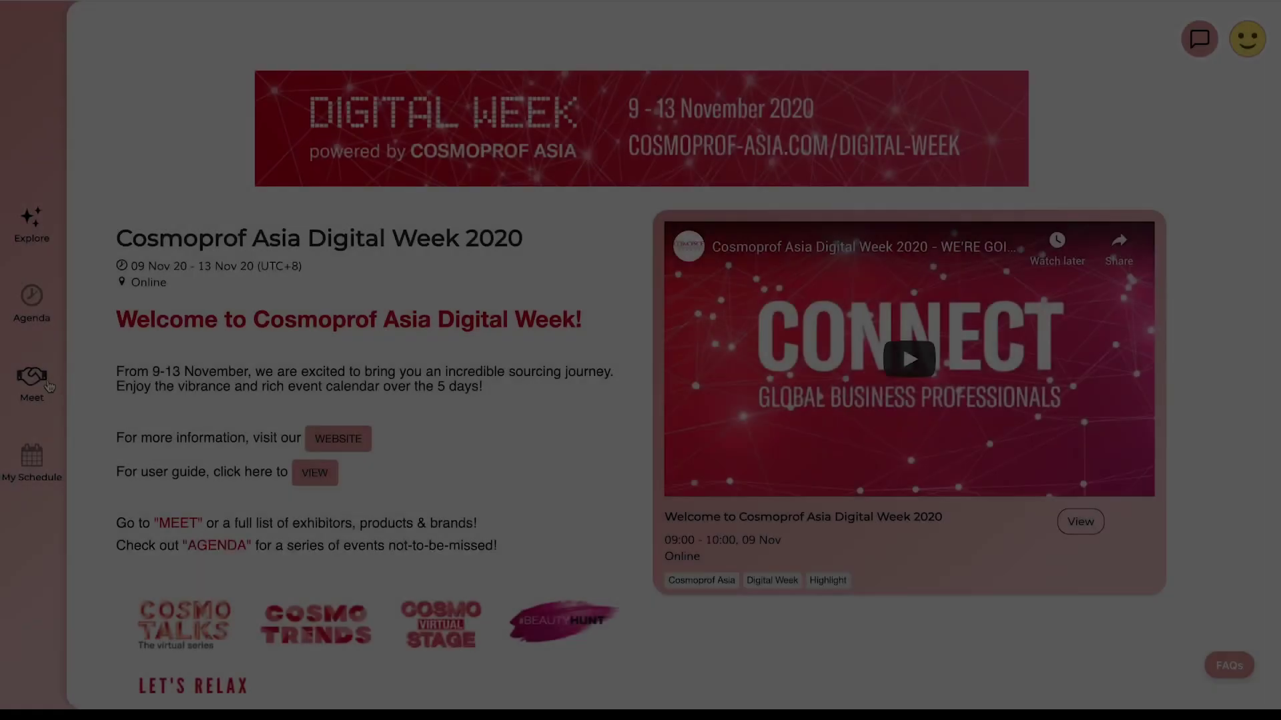
Go to Meet and open the Search tab listing people profiles
click(32, 380)
click(717, 225)
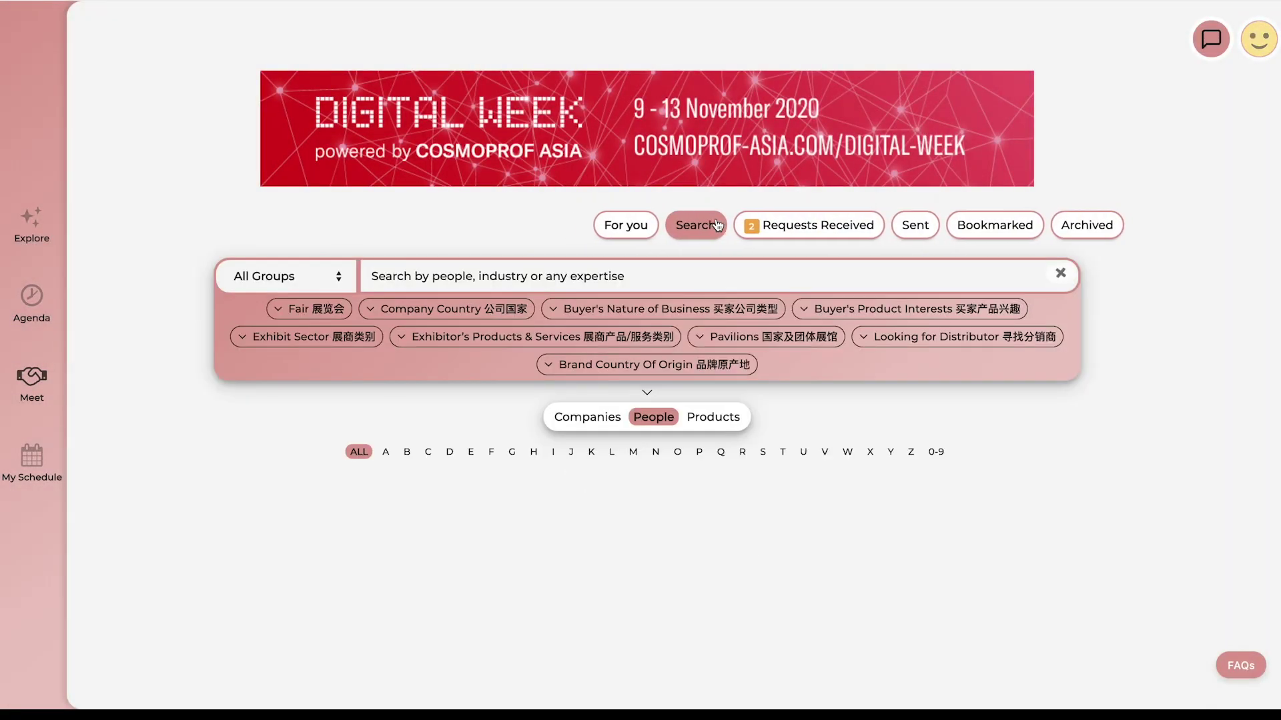
View the search results as Companies, then as a Products grid, scrolling through it
click(603, 421)
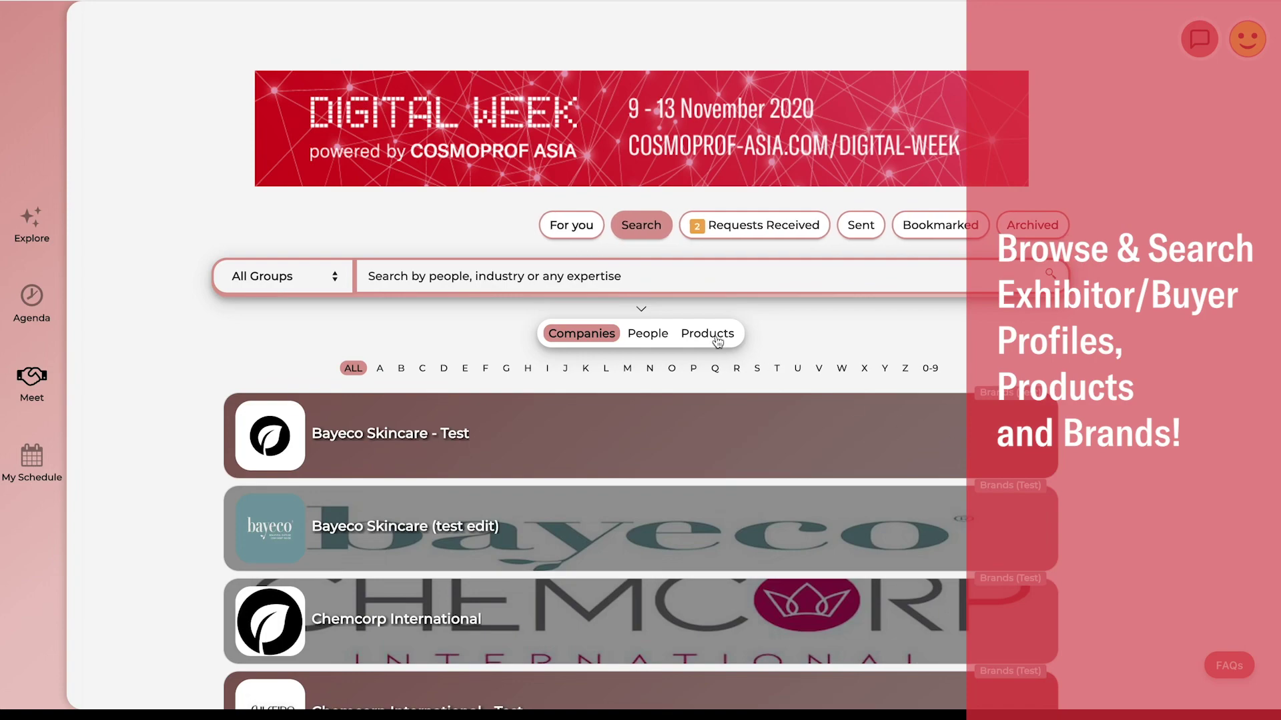
click(716, 338)
scroll(1052, 415, down, 5)
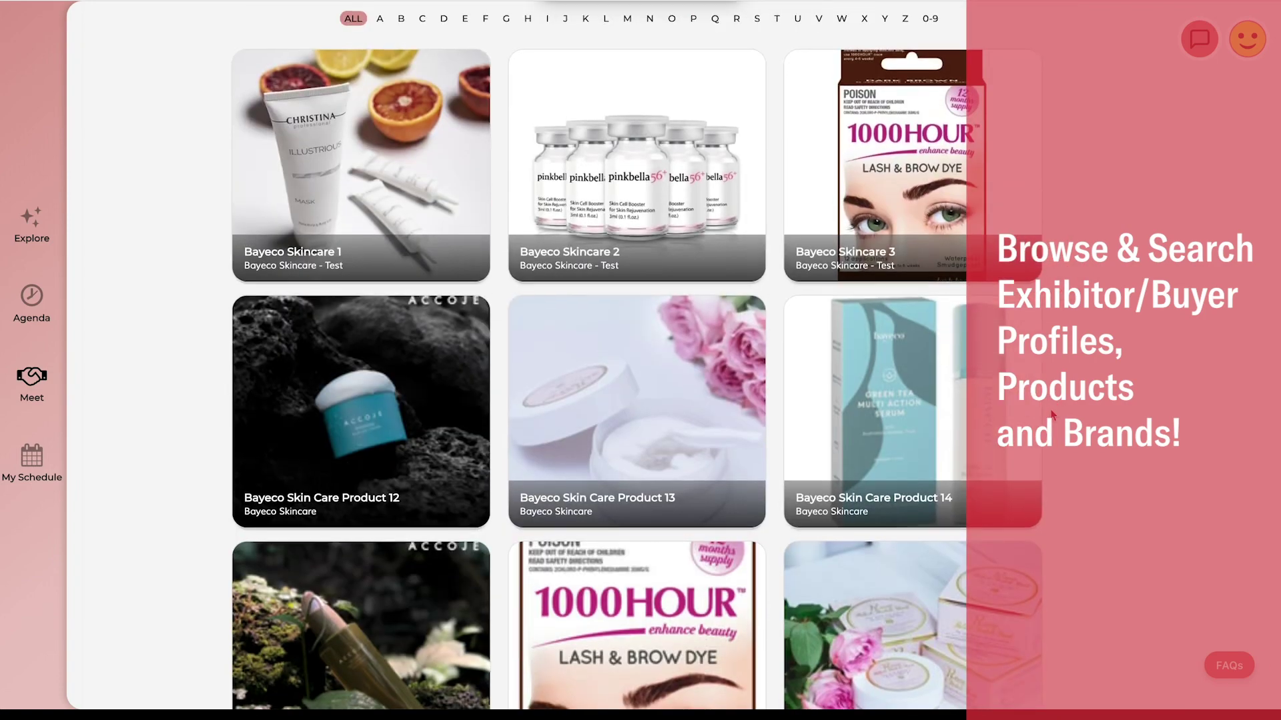
scroll(1052, 415, up, 3)
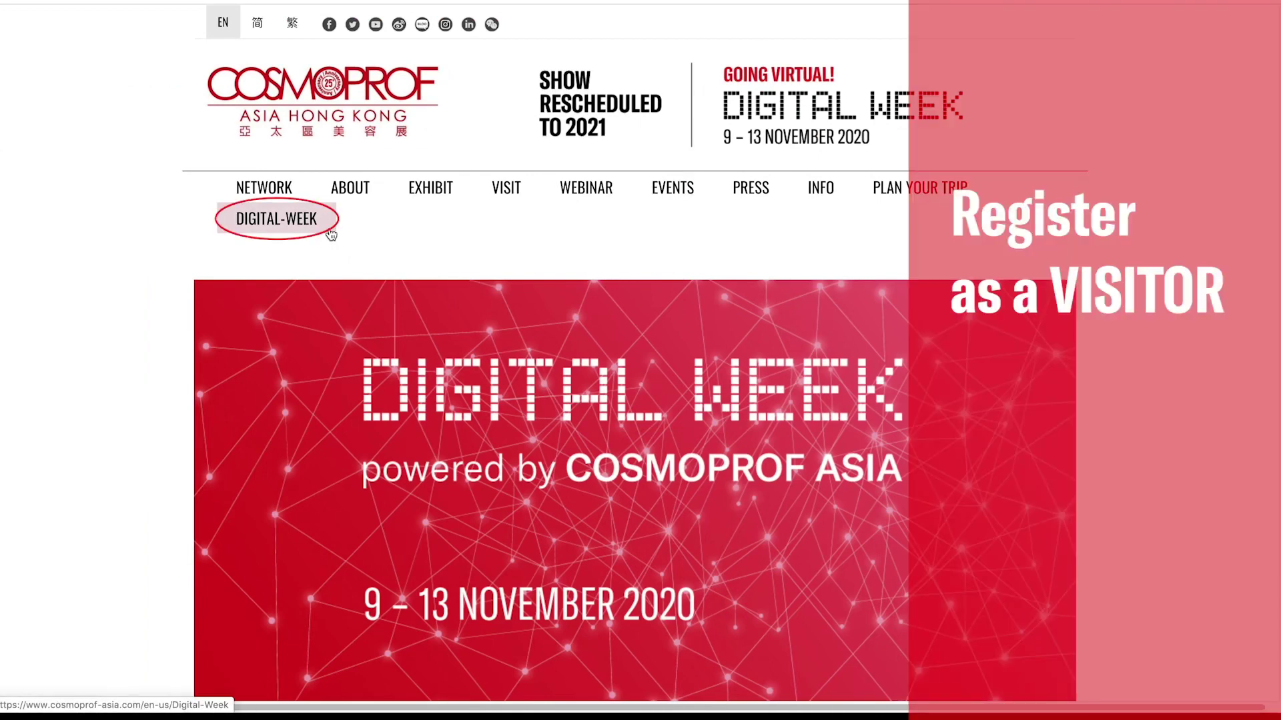
Open the Digital Week site's REGISTER NOW attendee form and scroll through it
click(331, 234)
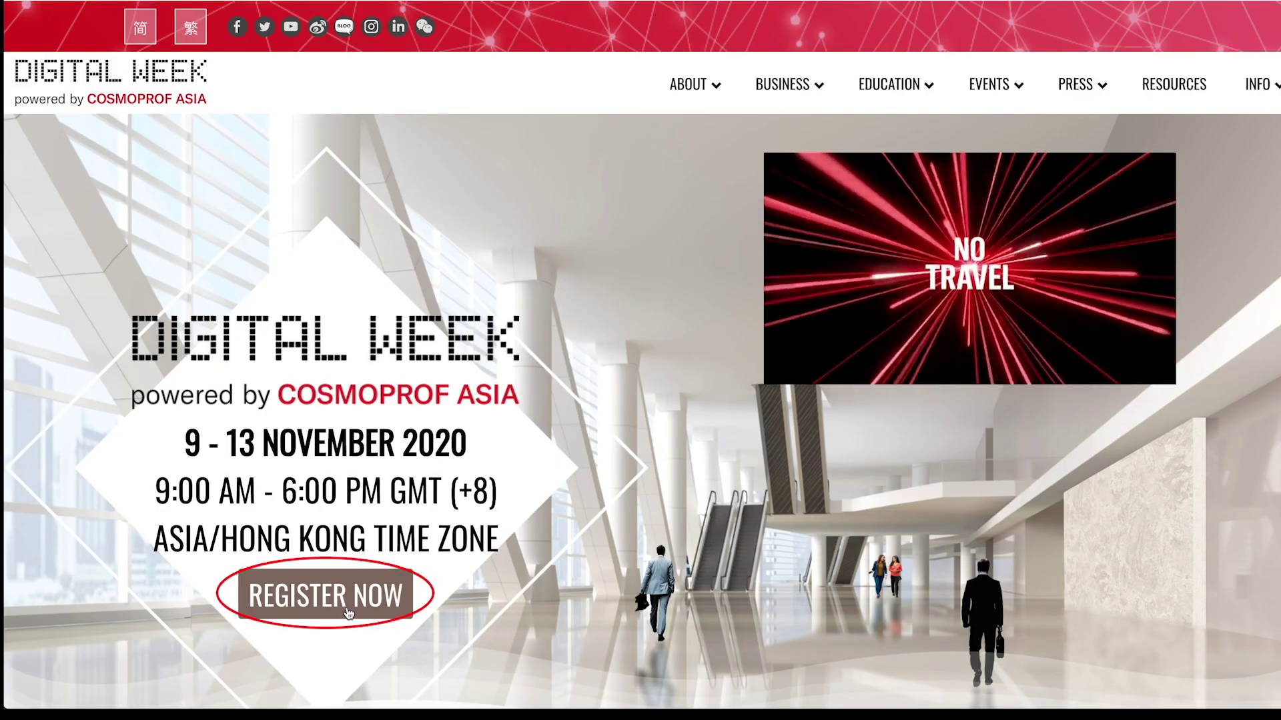
click(341, 601)
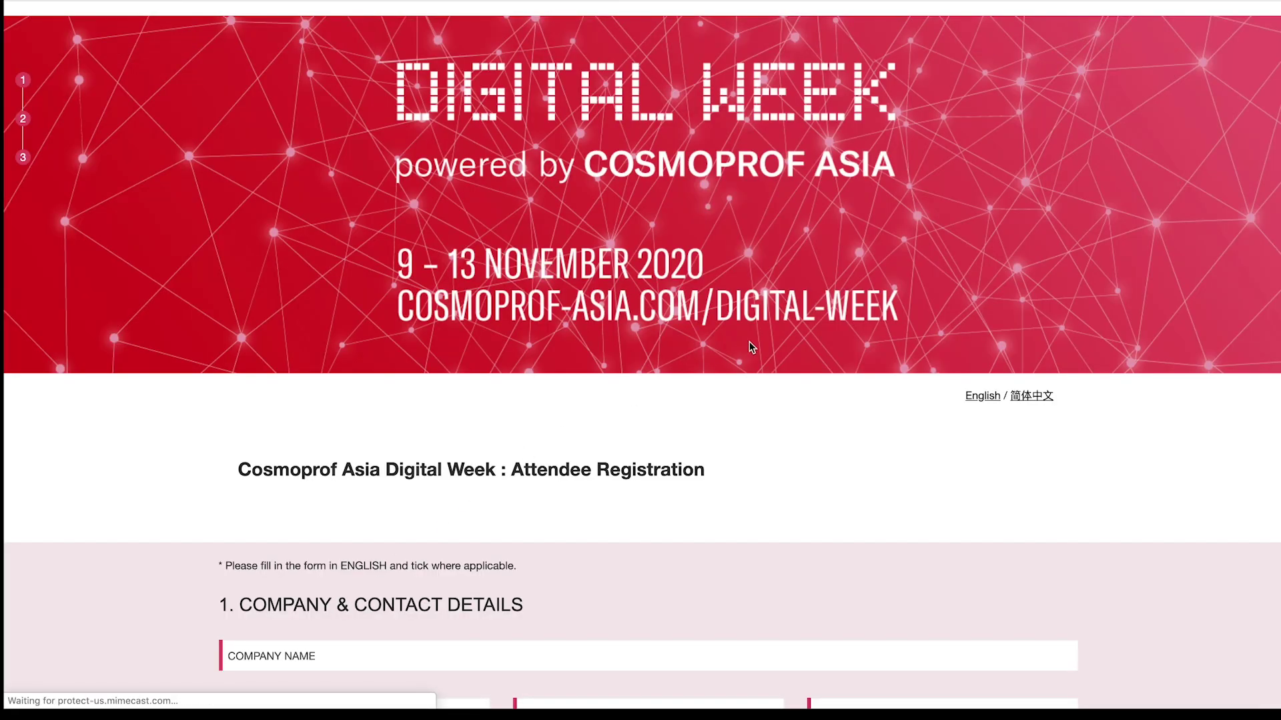
scroll(750, 344, down, 6)
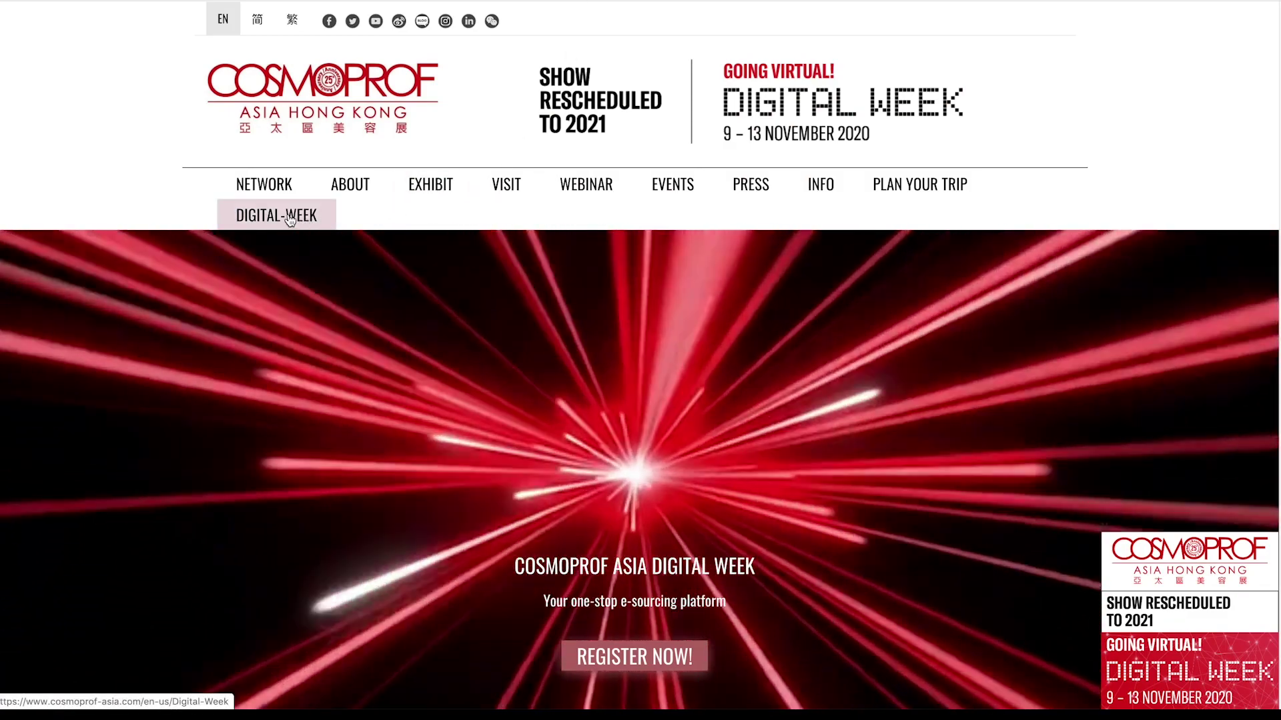
Go to DIGITAL-WEEK and sign in through Visitor Login
click(290, 220)
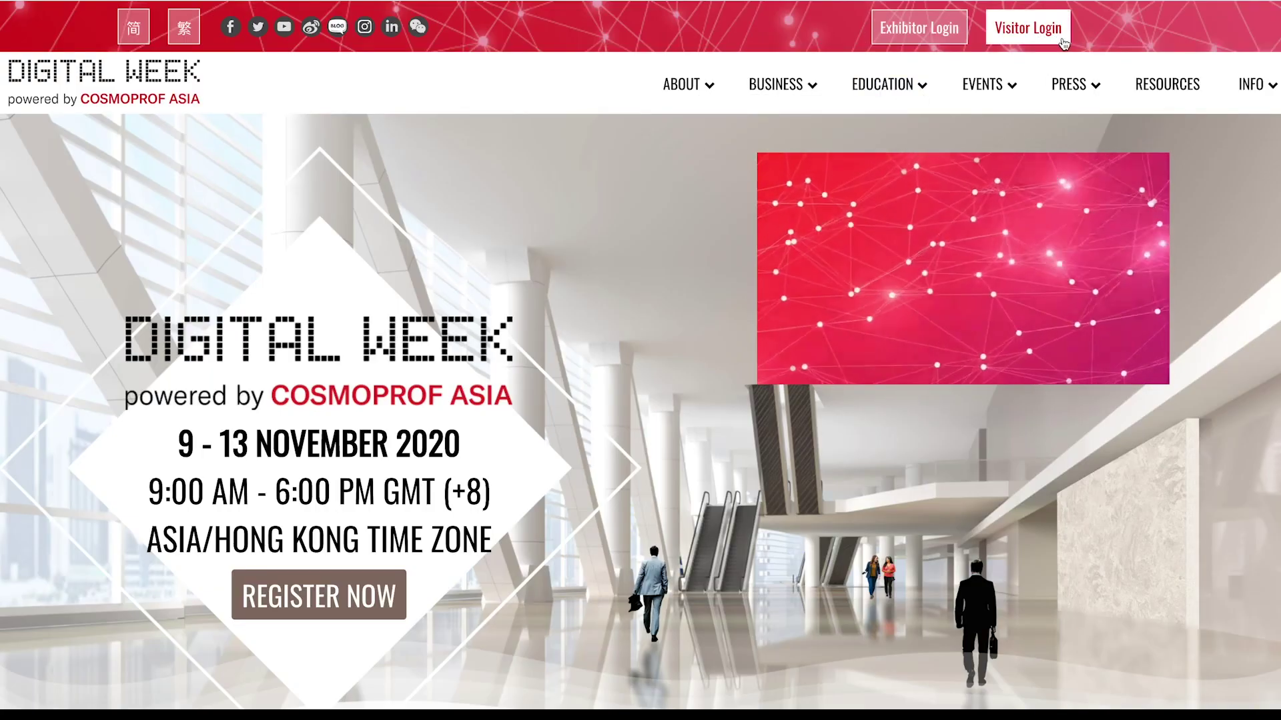
click(1063, 42)
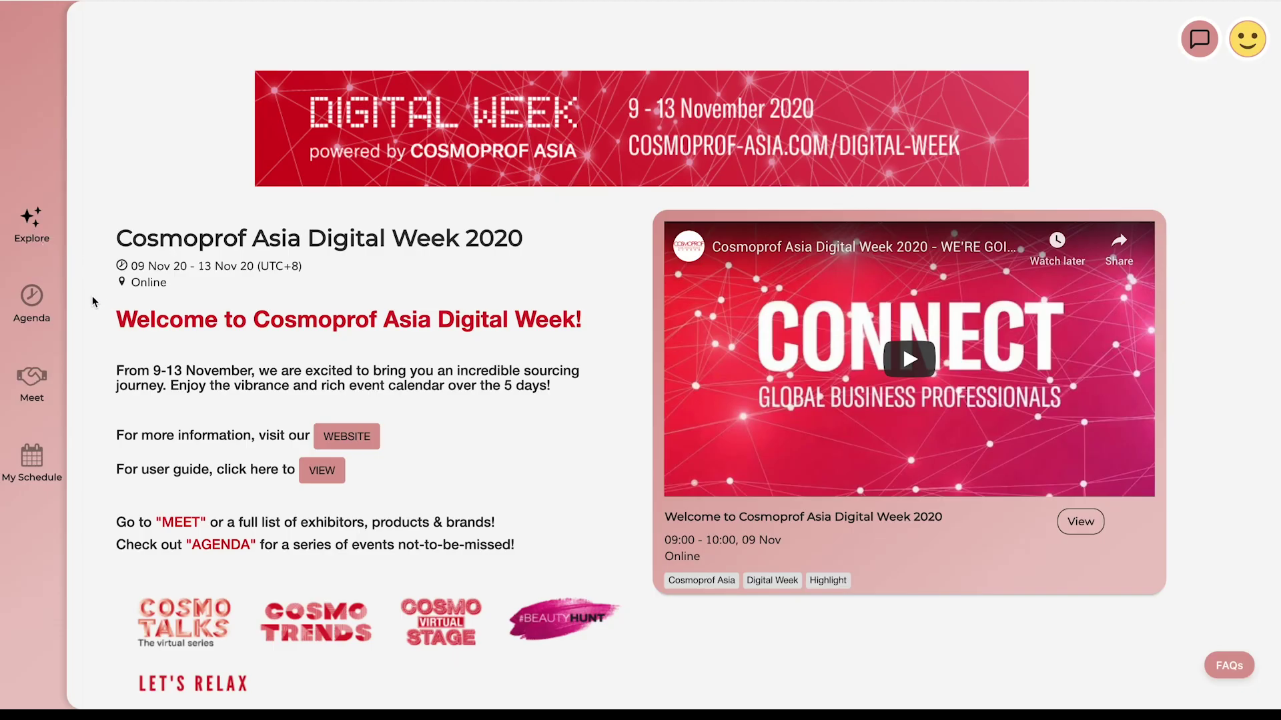
Check App Settings from the avatar menu, then open My Schedule's favourited 09 Nov sessions
scroll(105, 663, down, 10)
click(1247, 41)
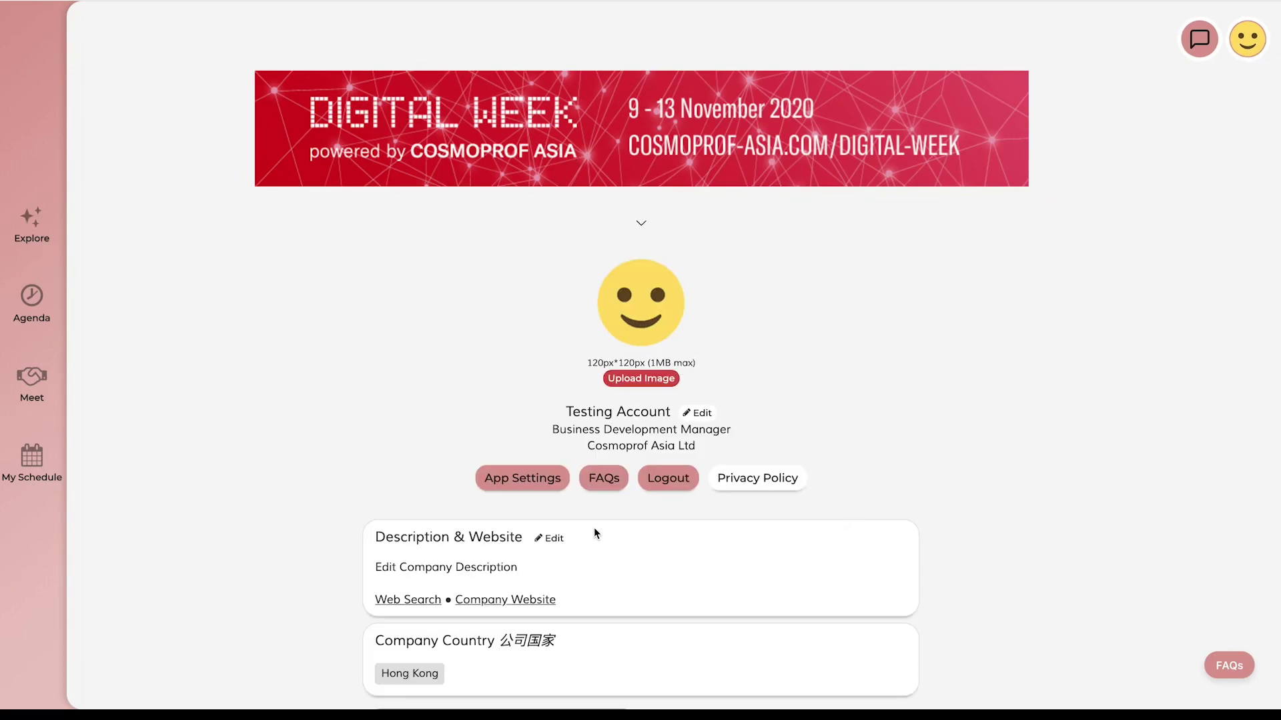
click(522, 493)
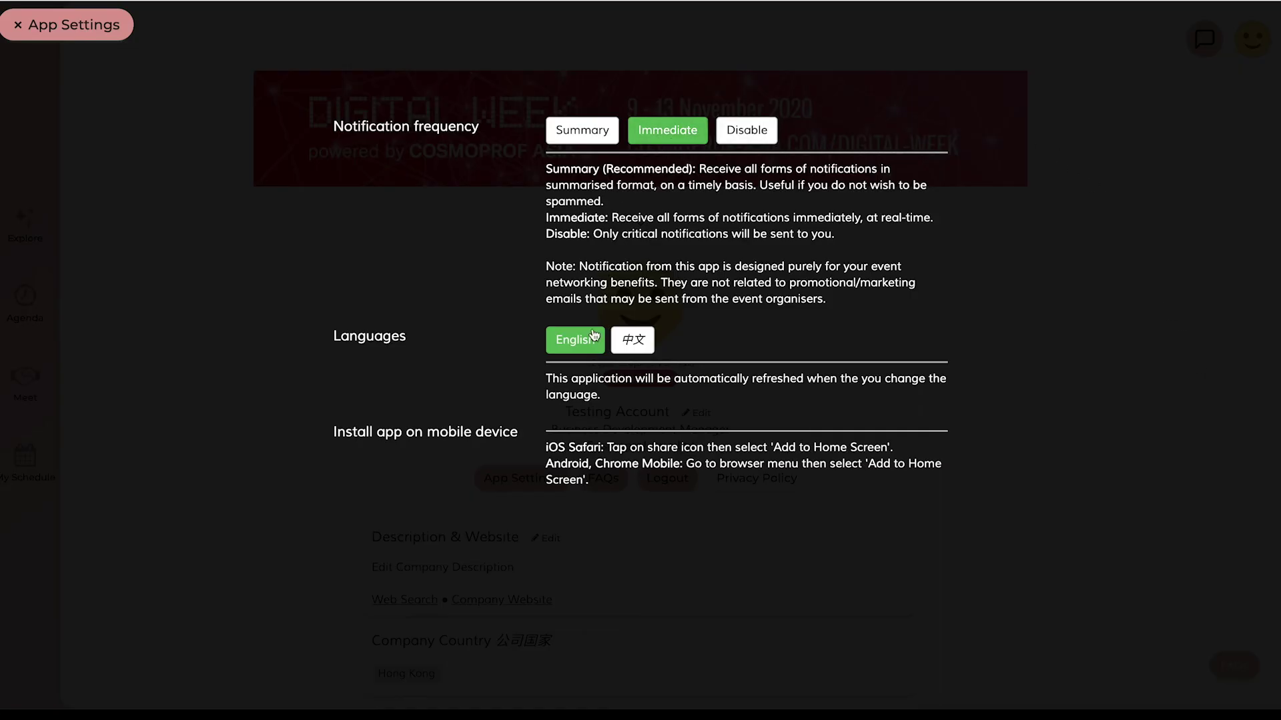
click(39, 463)
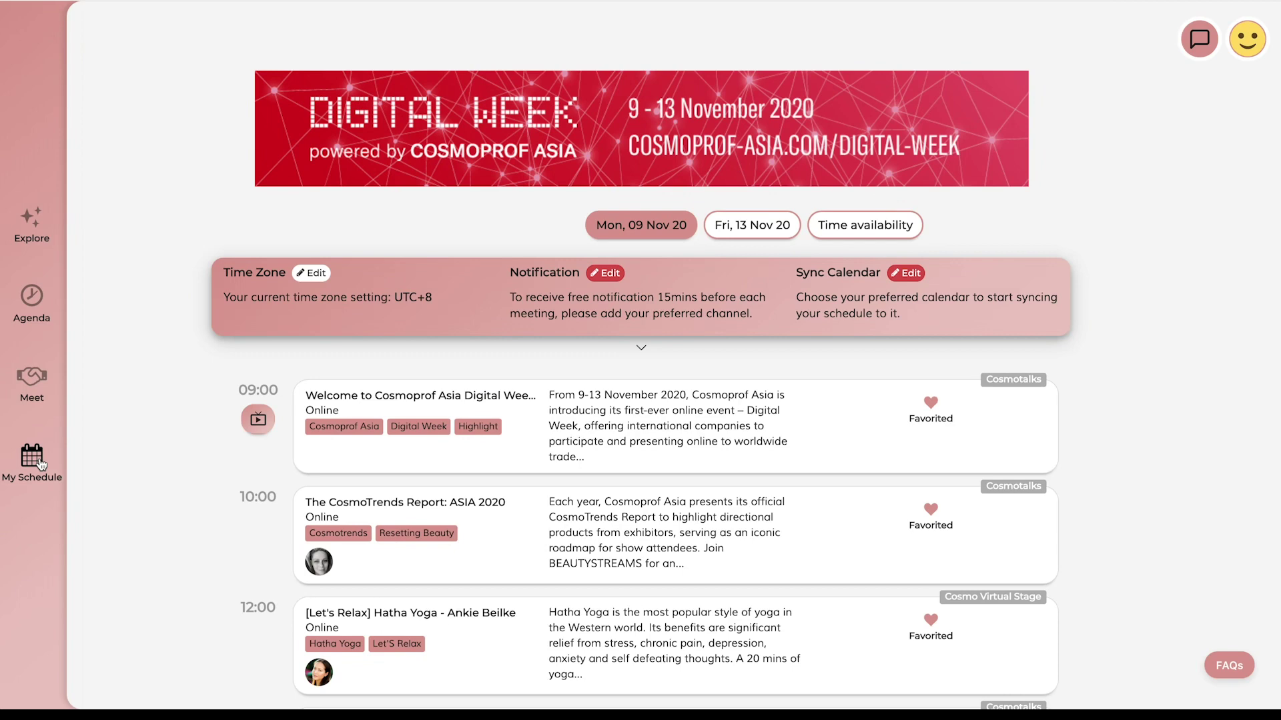
Under Time availability, set the time zone to the auto-detected UTC+2 and save it
click(844, 225)
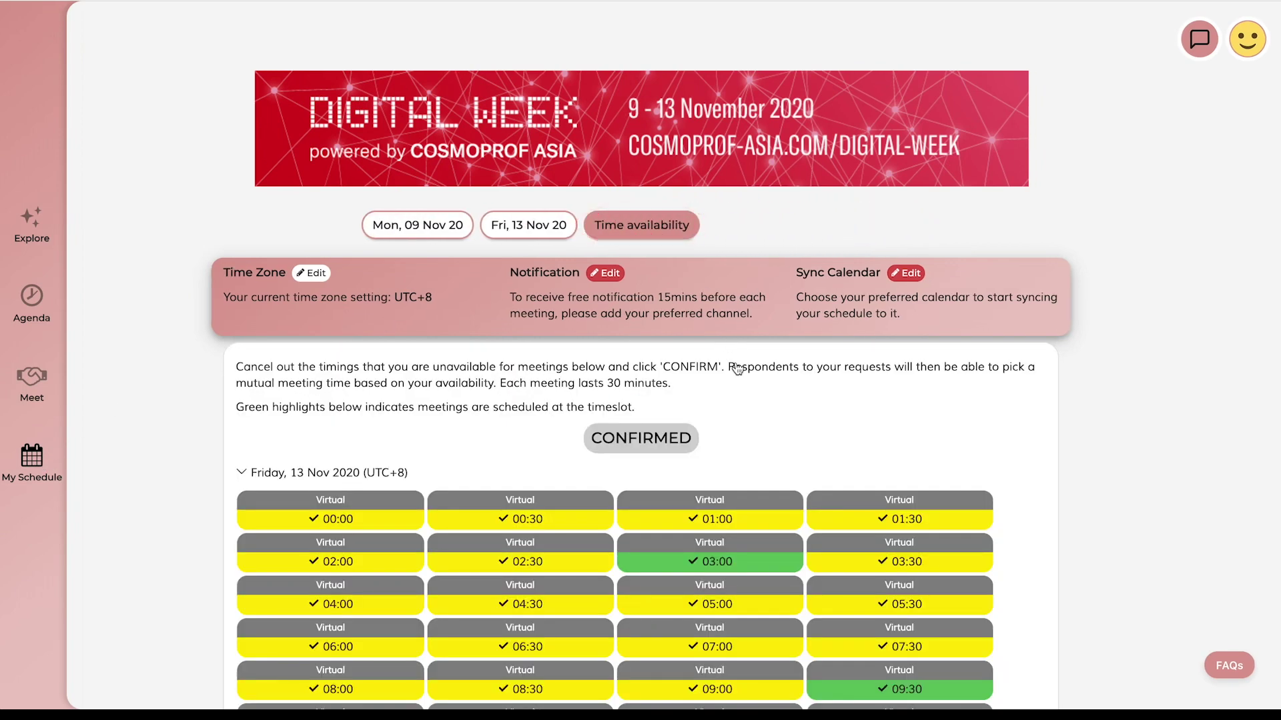
scroll(736, 369, down, 1)
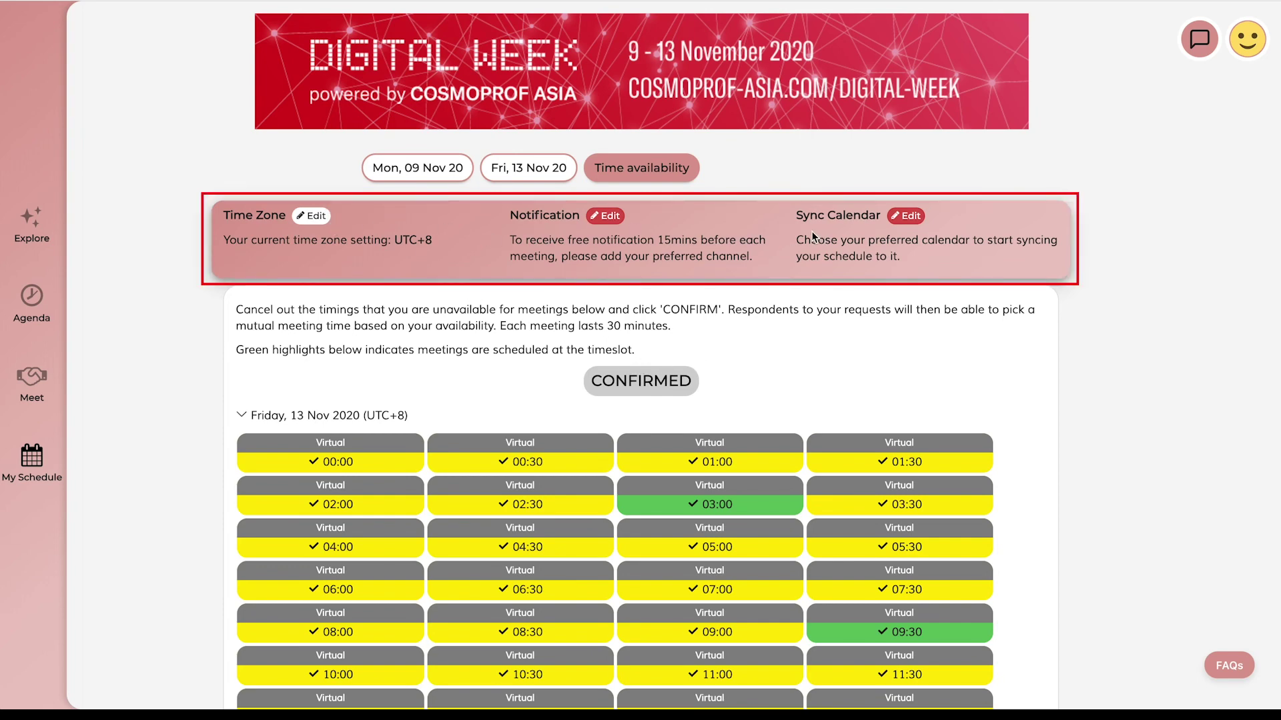
click(322, 217)
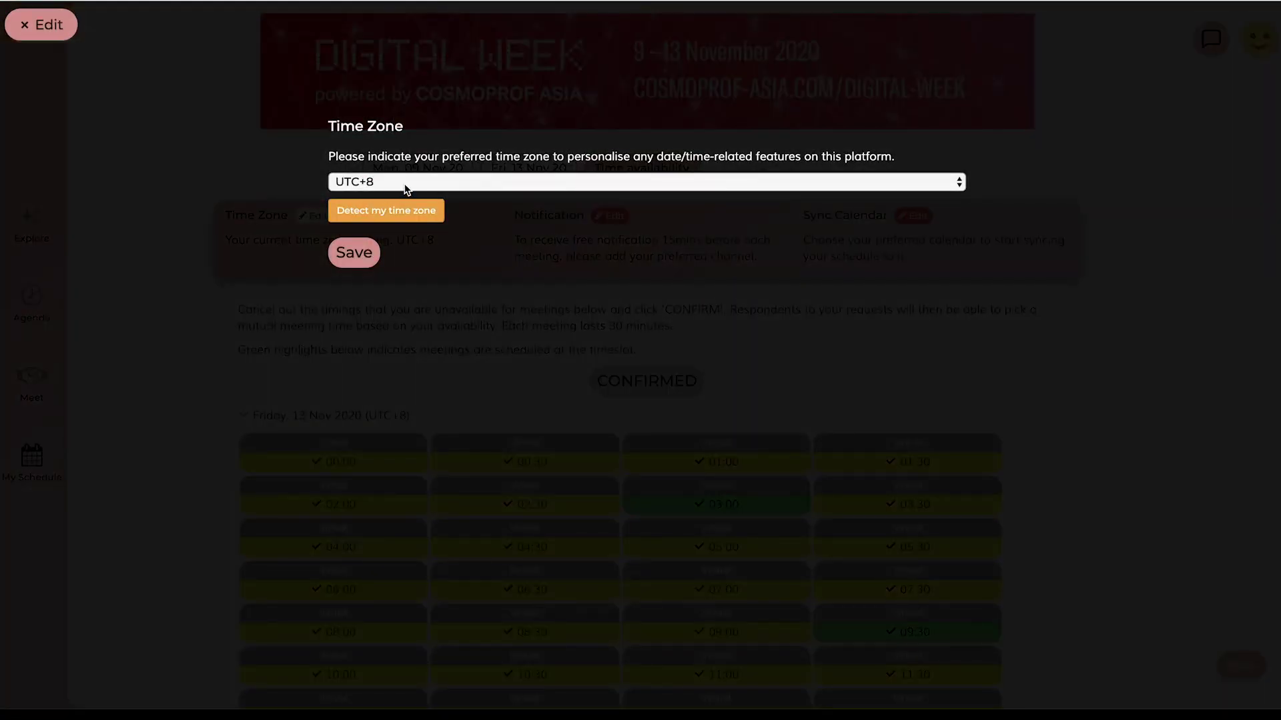
click(405, 187)
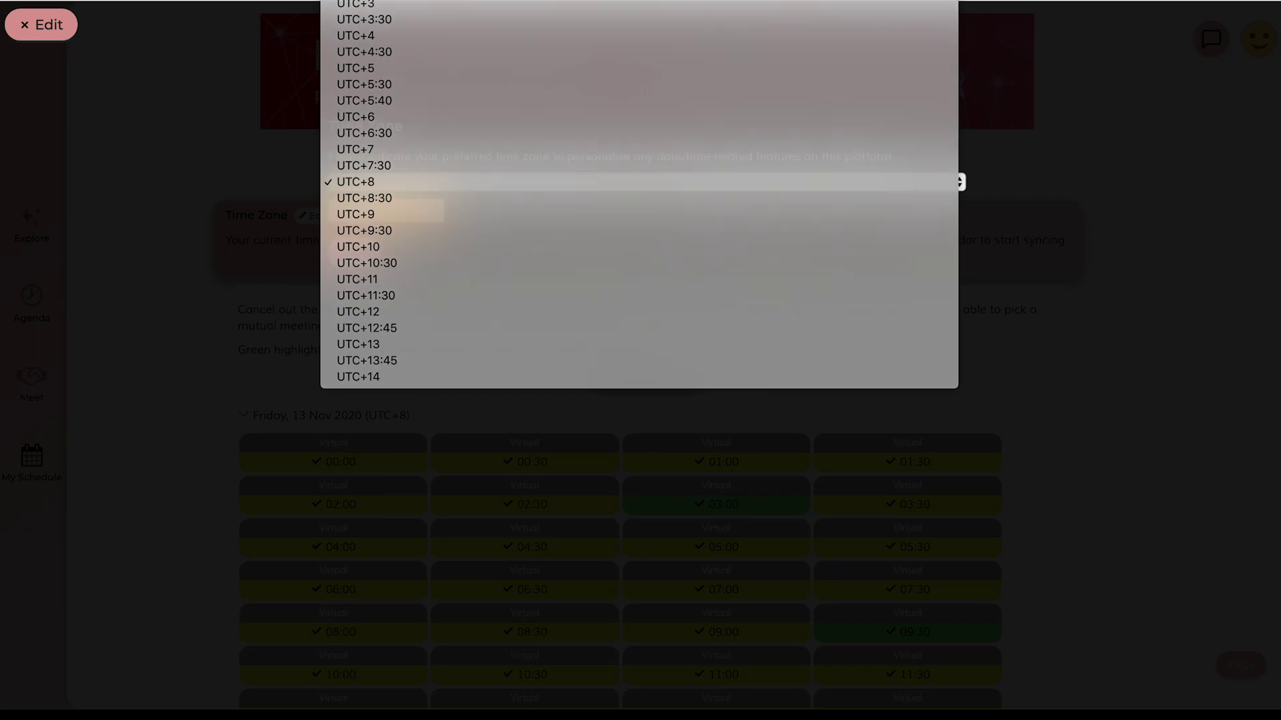
click(363, 208)
click(362, 251)
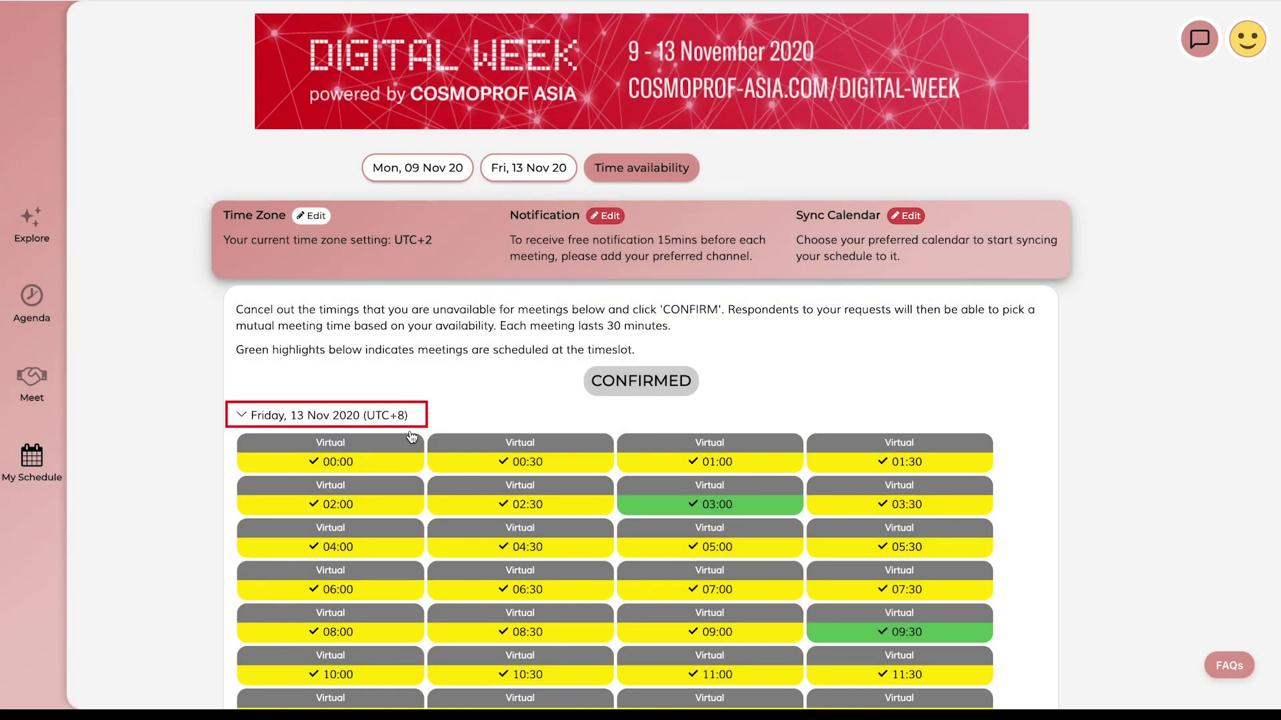
scroll(411, 437, down, 3)
scroll(411, 437, down, 3)
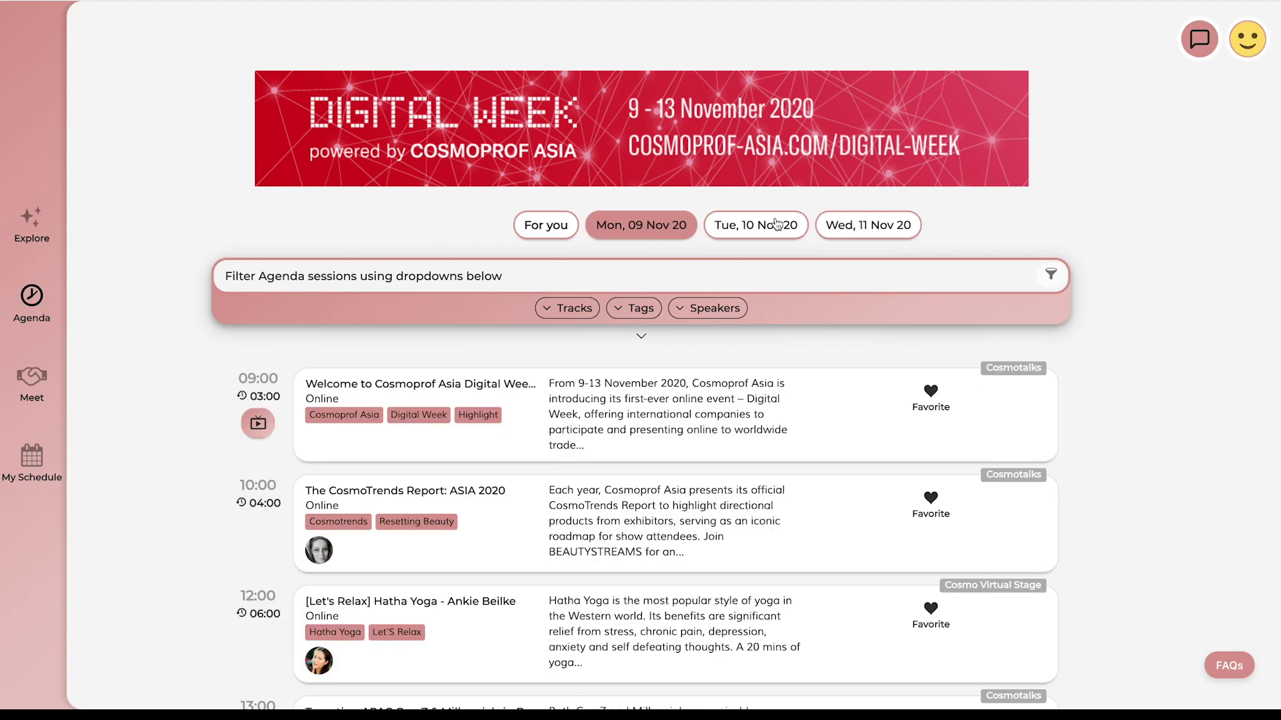
Show Tue, 10 Nov sessions filtered to the Cosmo Virtual Stage and Cosmotalks tracks
click(777, 225)
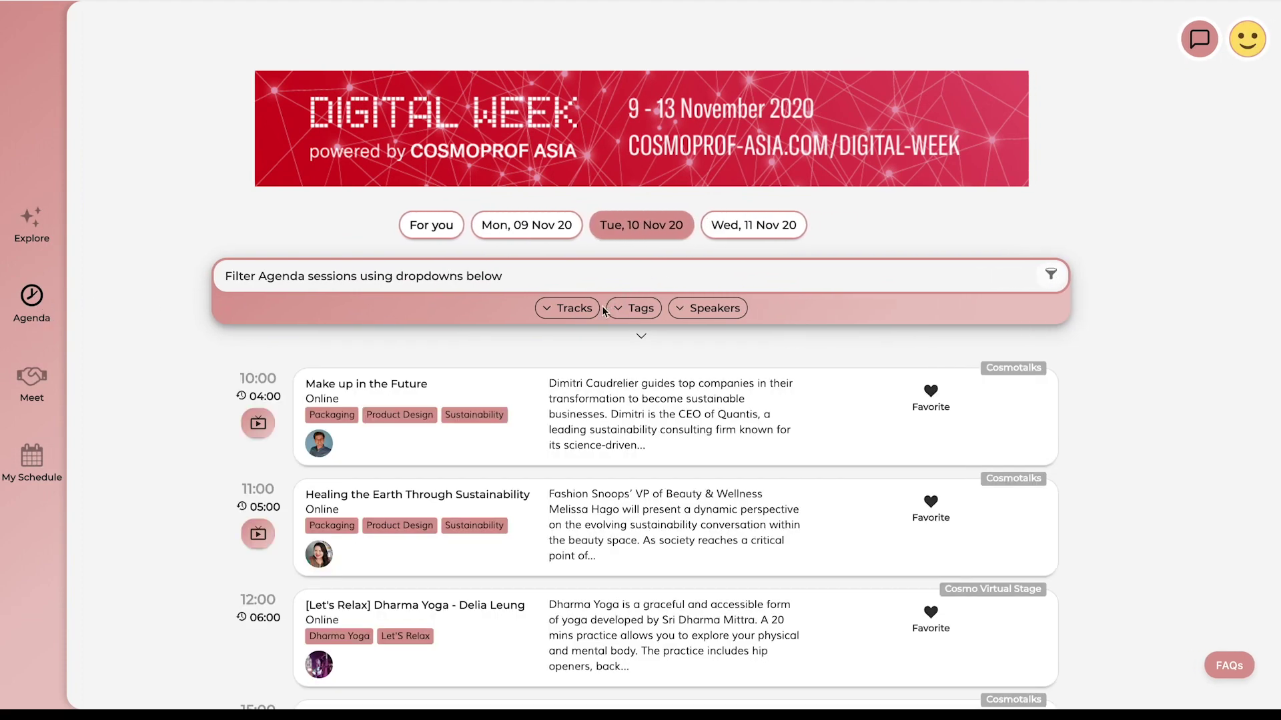
click(575, 308)
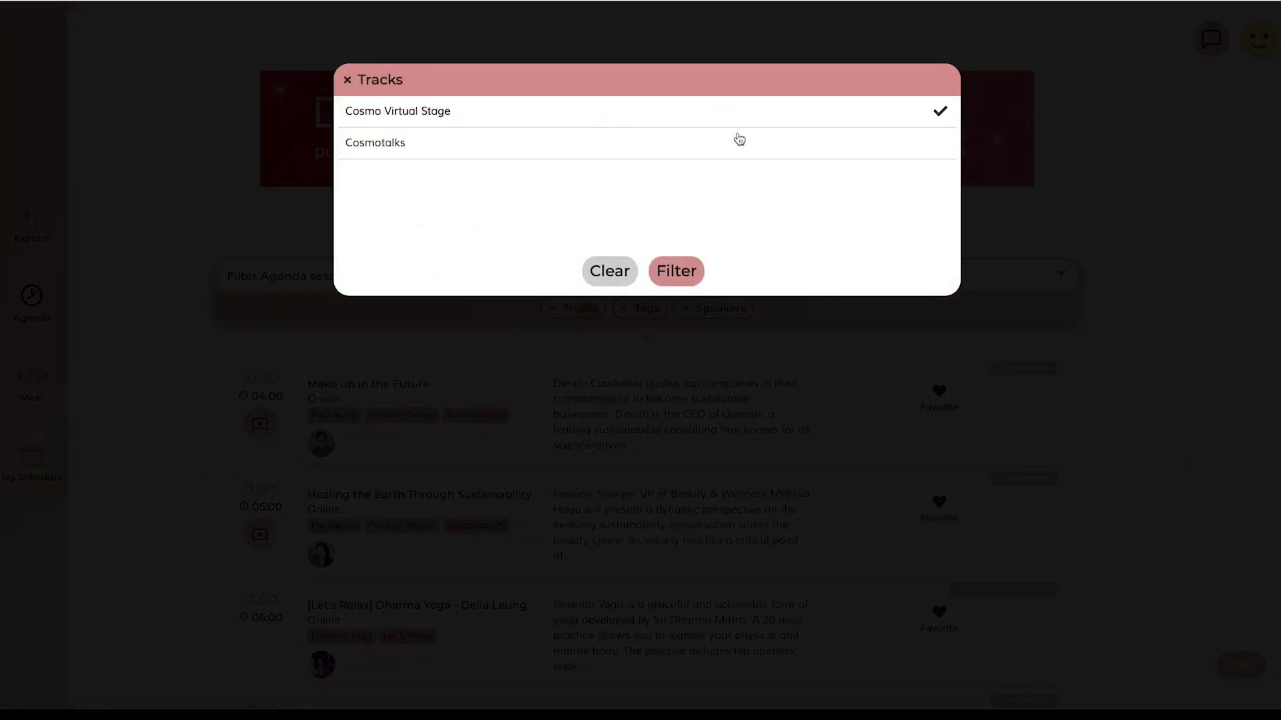
click(675, 273)
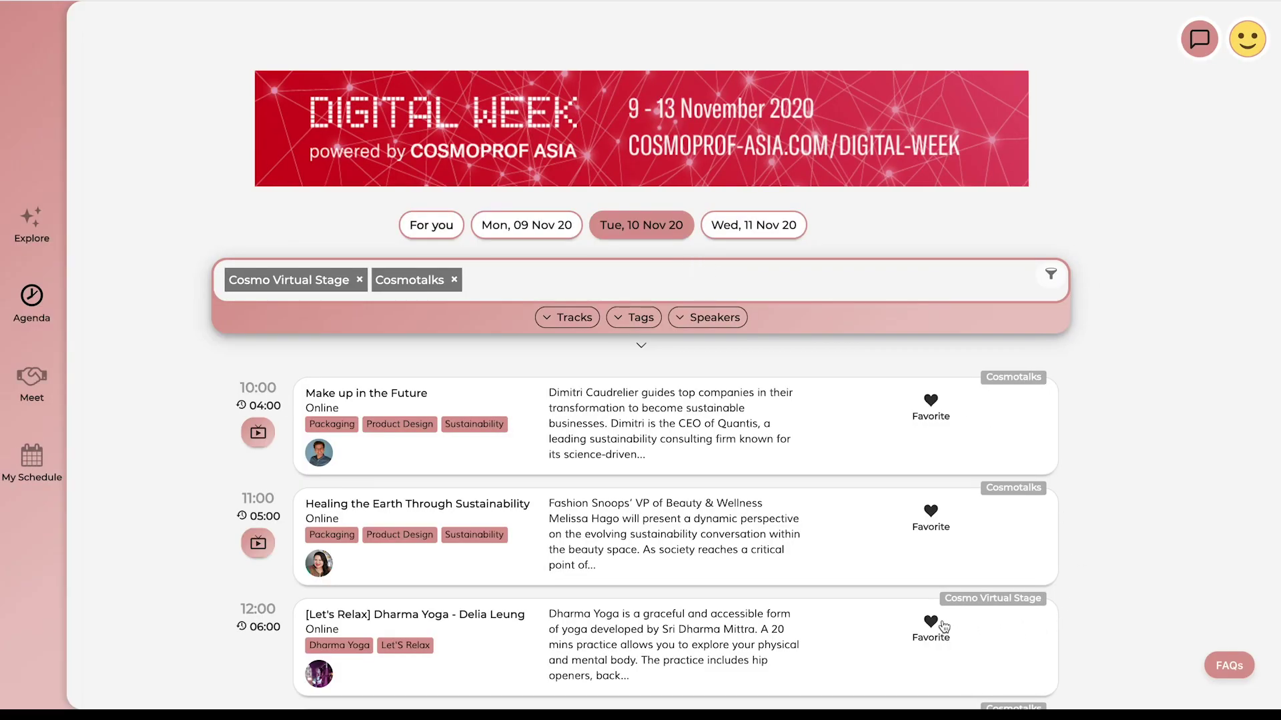
View and close the Dharma Yoga session details, then go to Meet recommendations
click(465, 613)
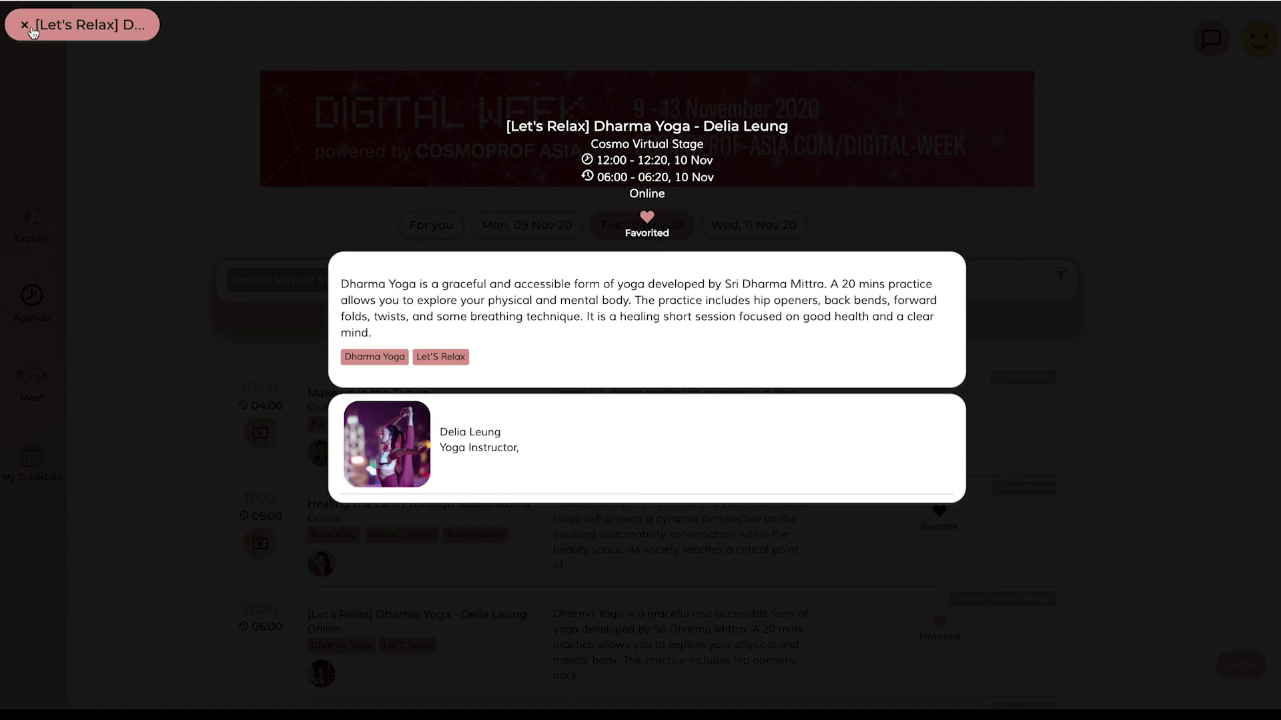
click(22, 27)
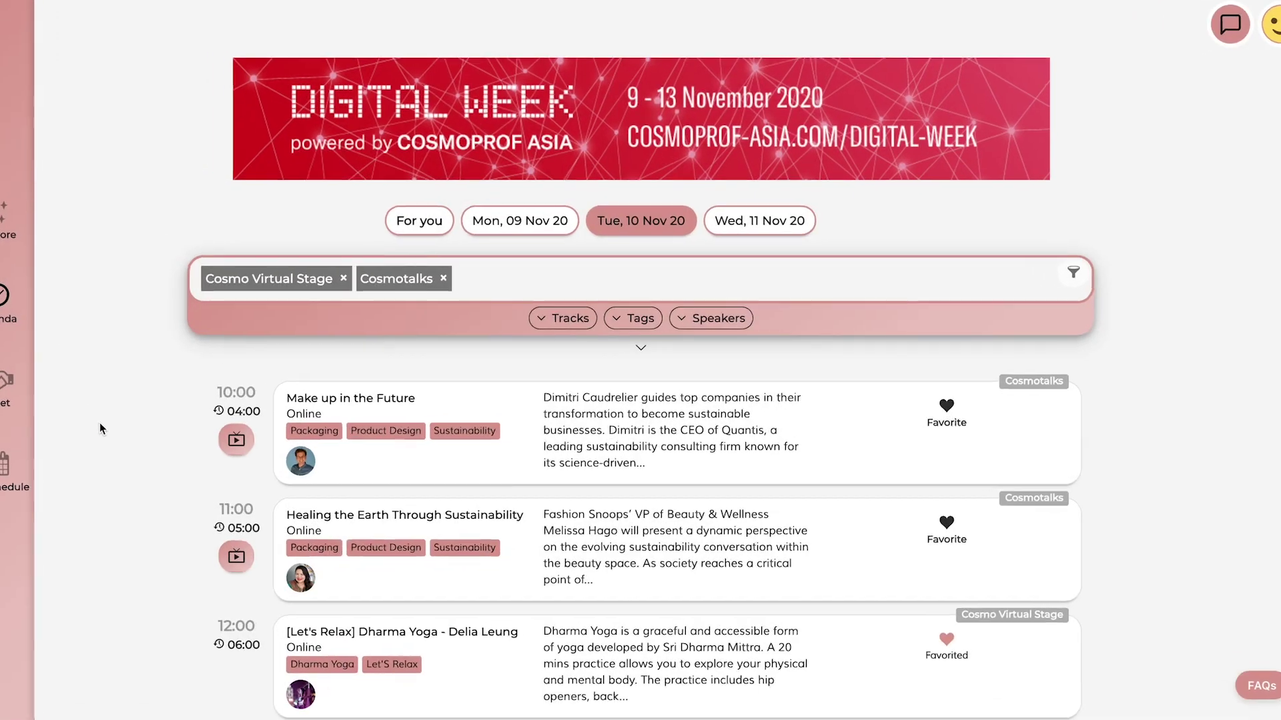
scroll(99, 420, down, 3)
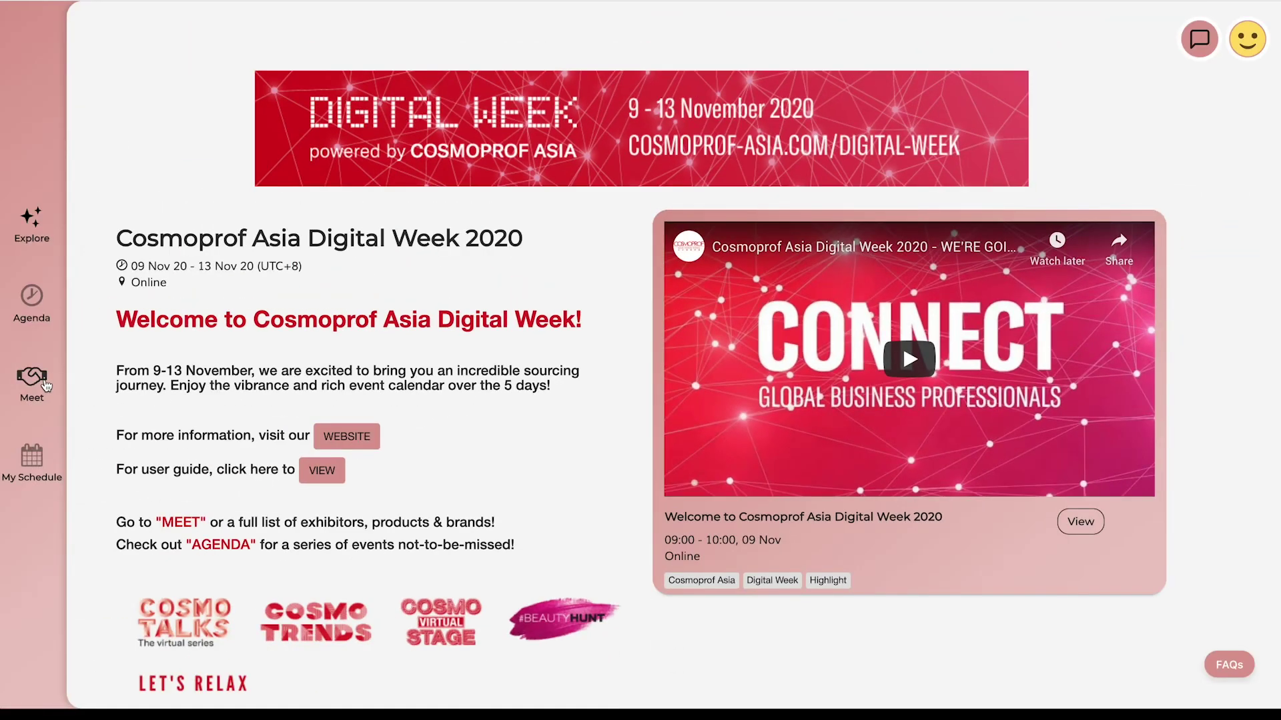
click(45, 383)
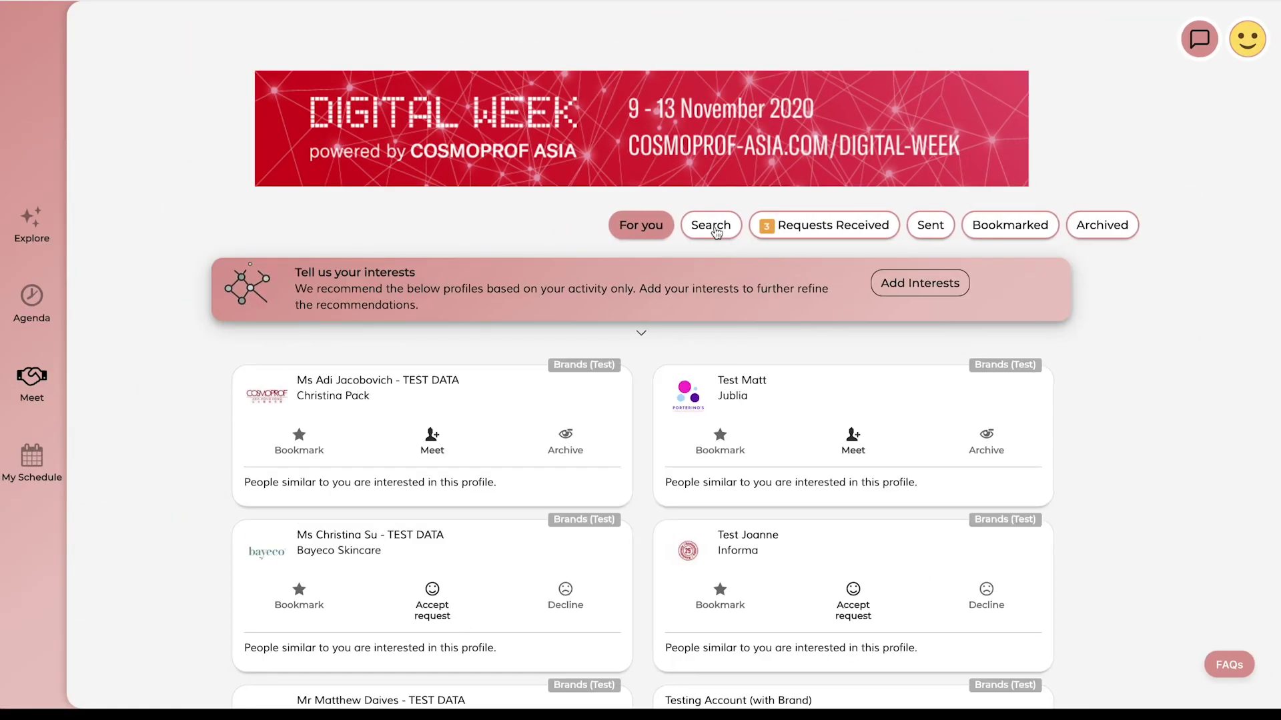
Browse search results as Companies, People and Products, then bookmark the first People buyer
click(711, 226)
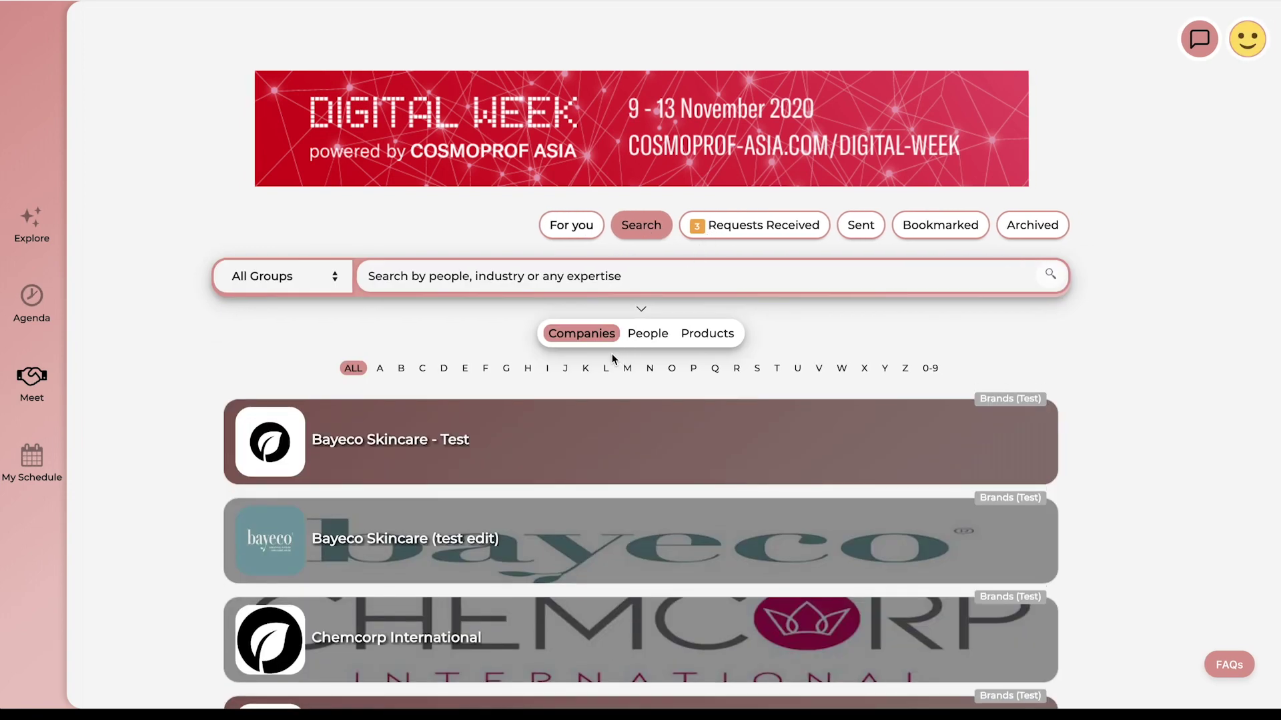
click(652, 339)
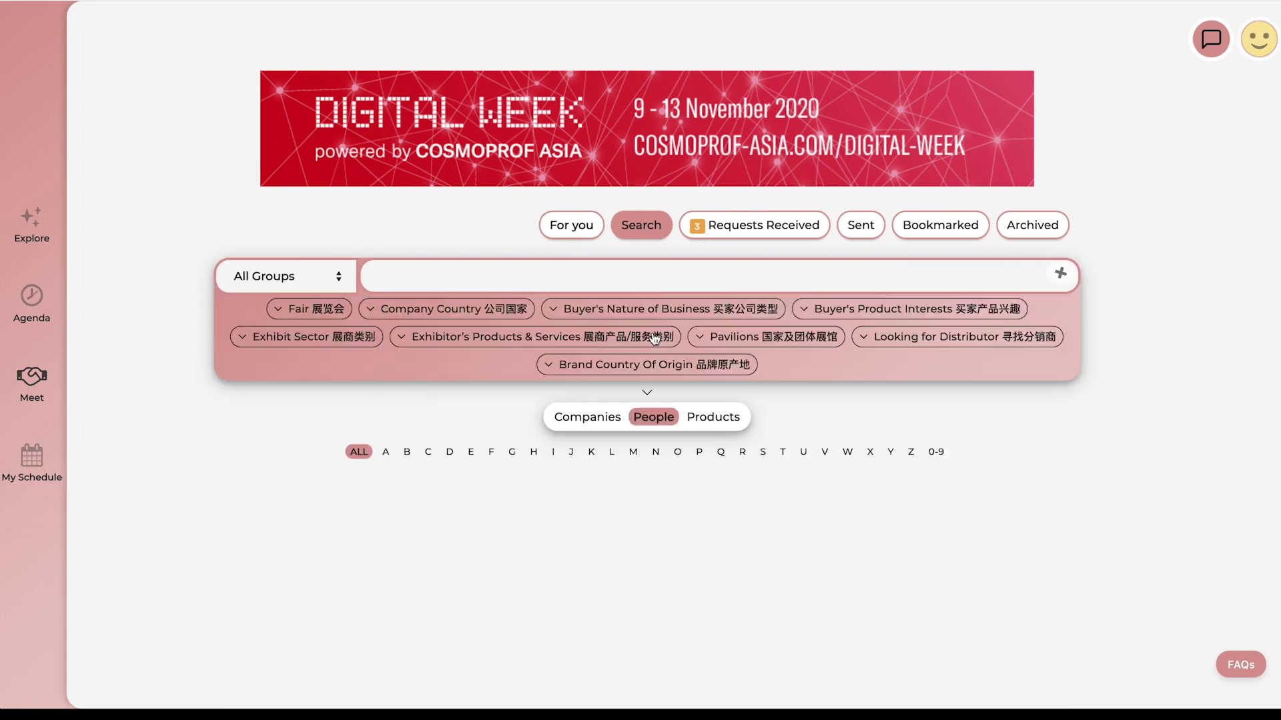
scroll(785, 361, down, 1)
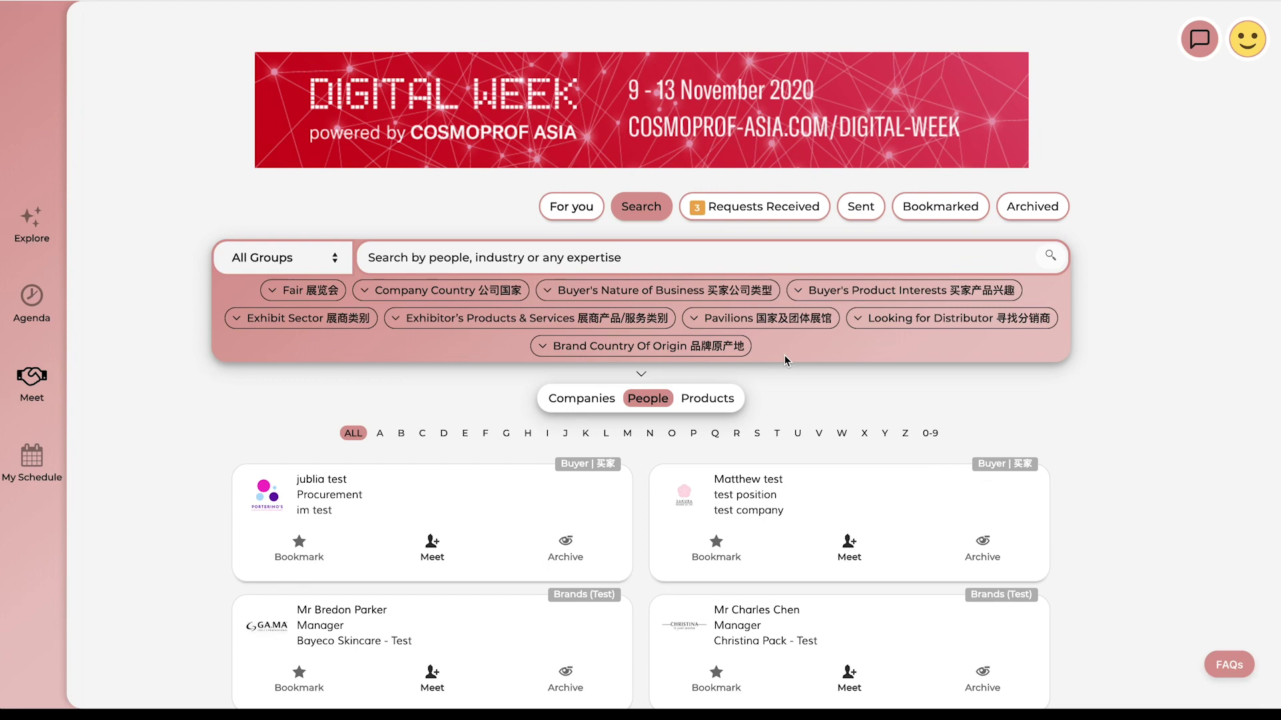
click(718, 406)
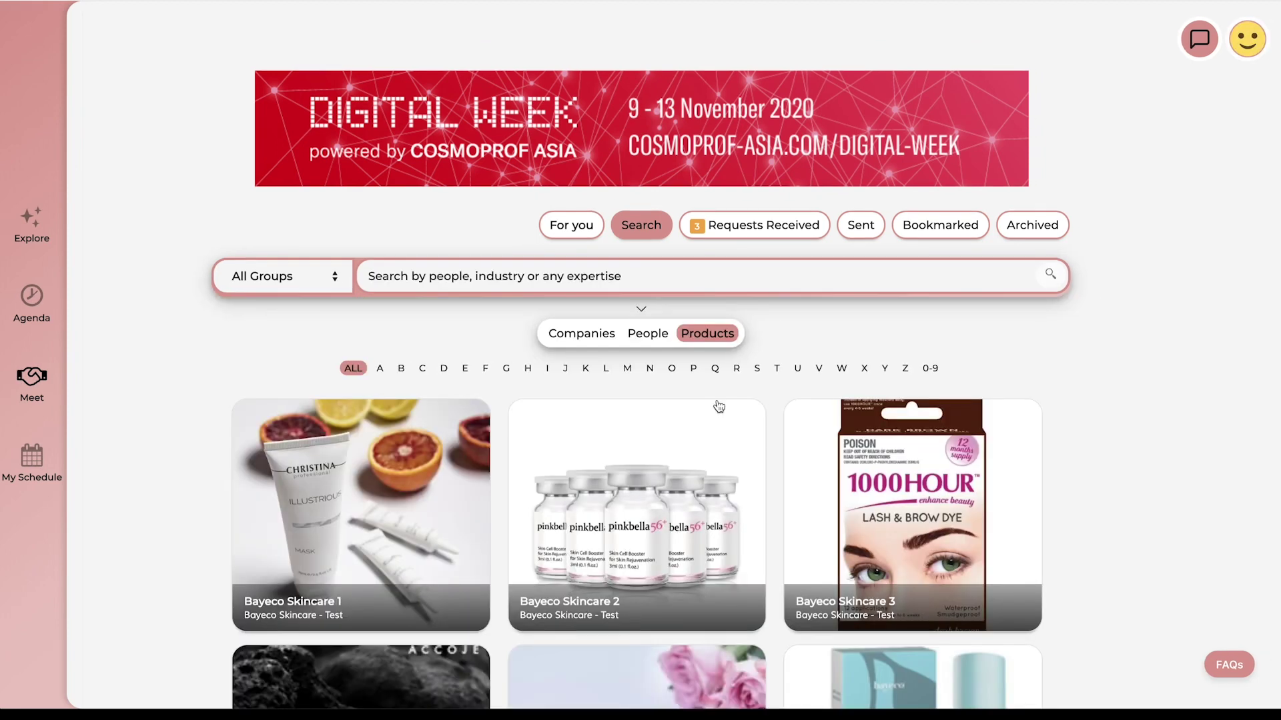
click(650, 339)
click(300, 561)
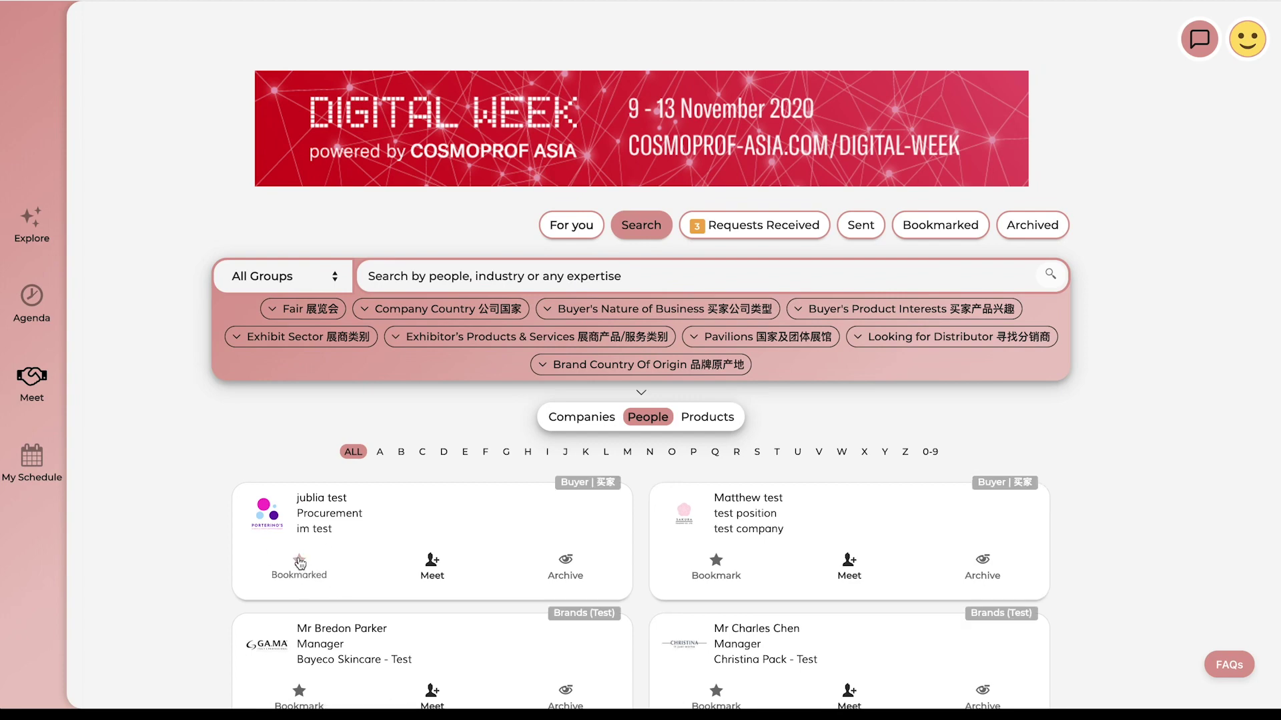
Request a 'No meeting. Connect only over Messages chat.' meeting with a note giving a contact e-mail
click(435, 576)
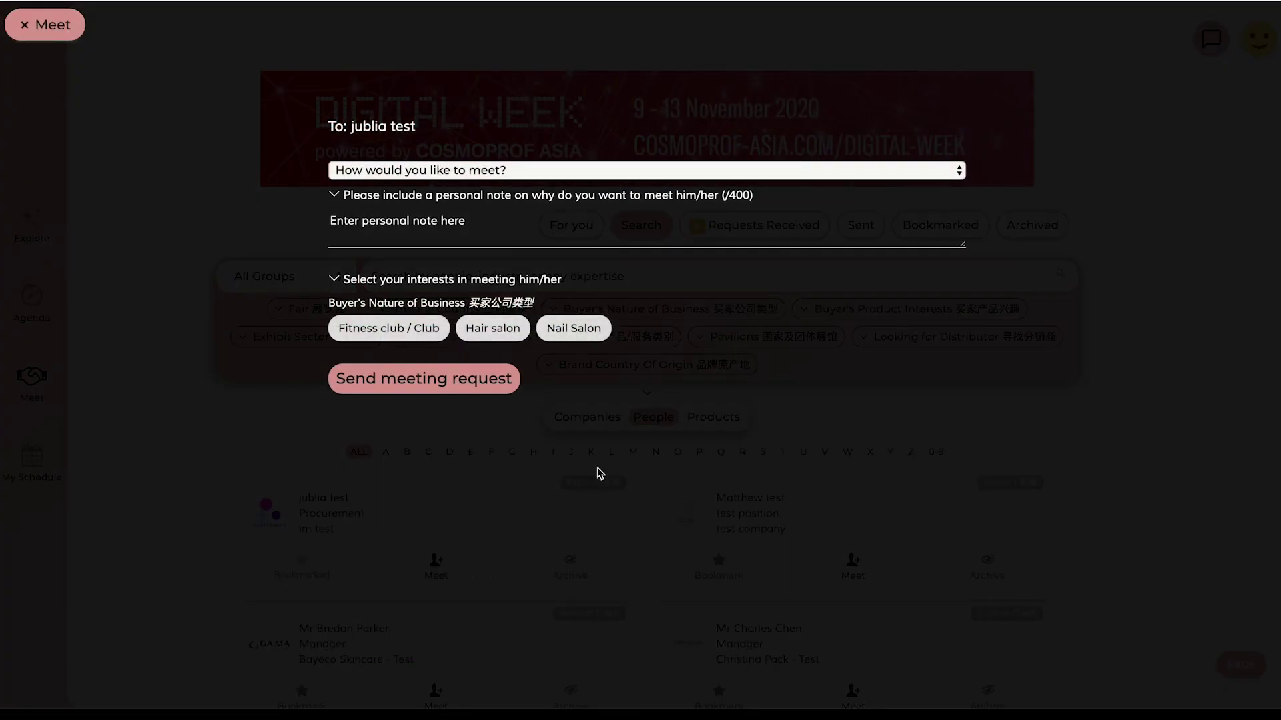
click(503, 397)
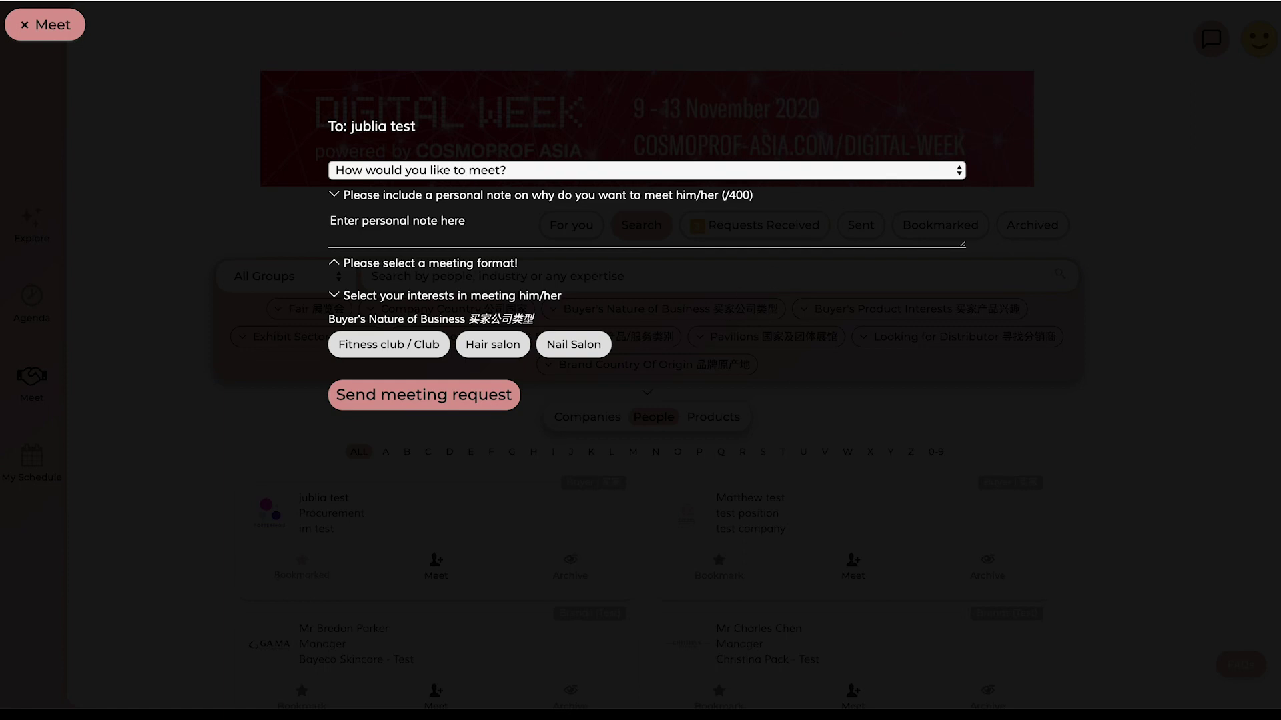
click(532, 171)
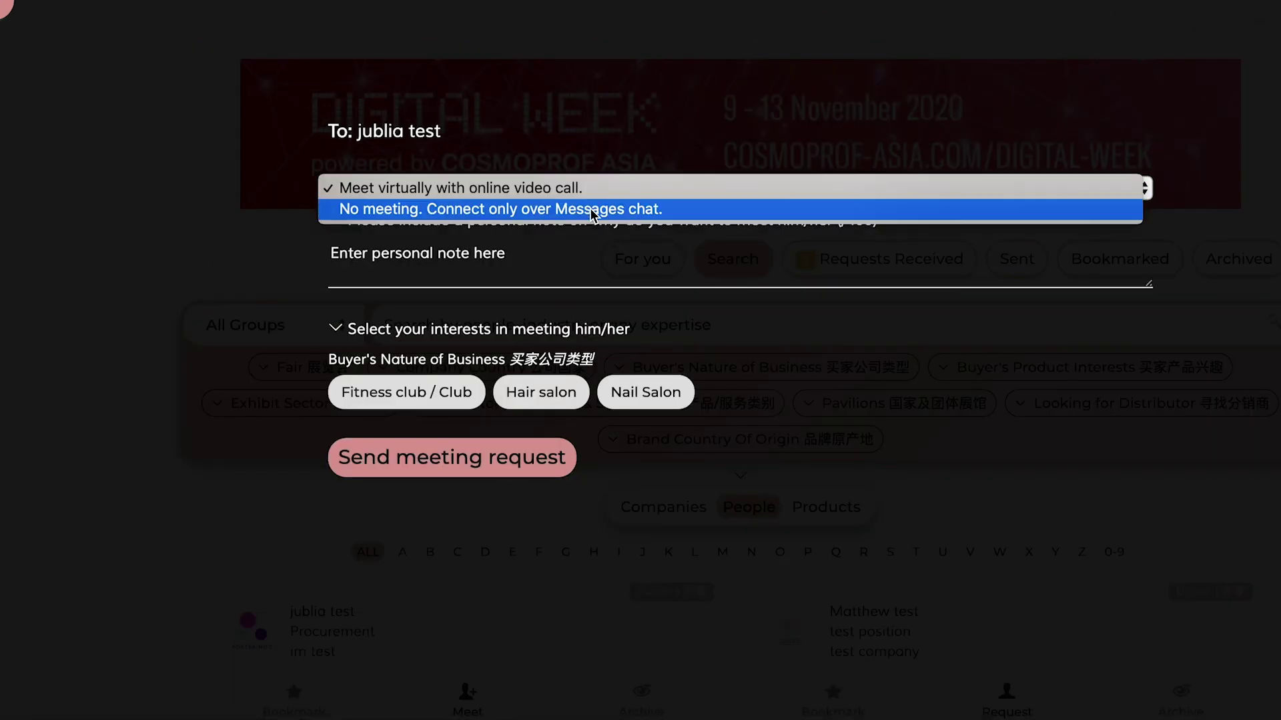
click(591, 212)
click(525, 263)
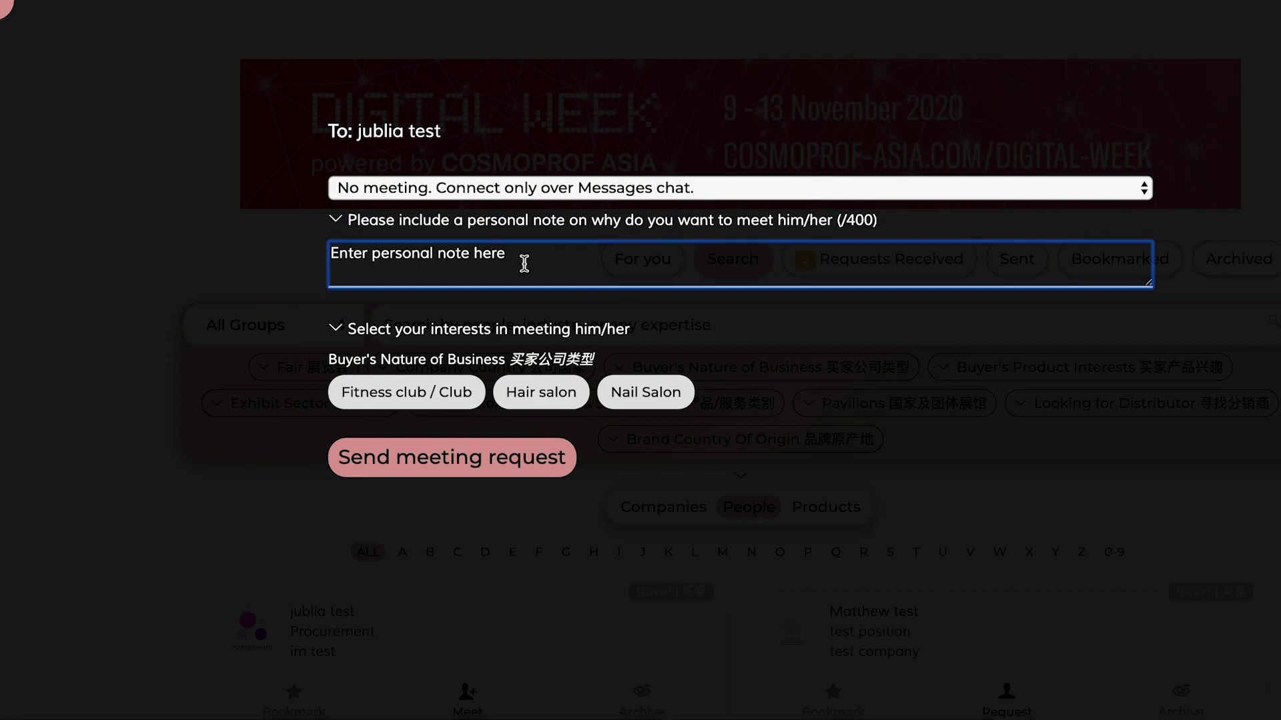
text(Contact )
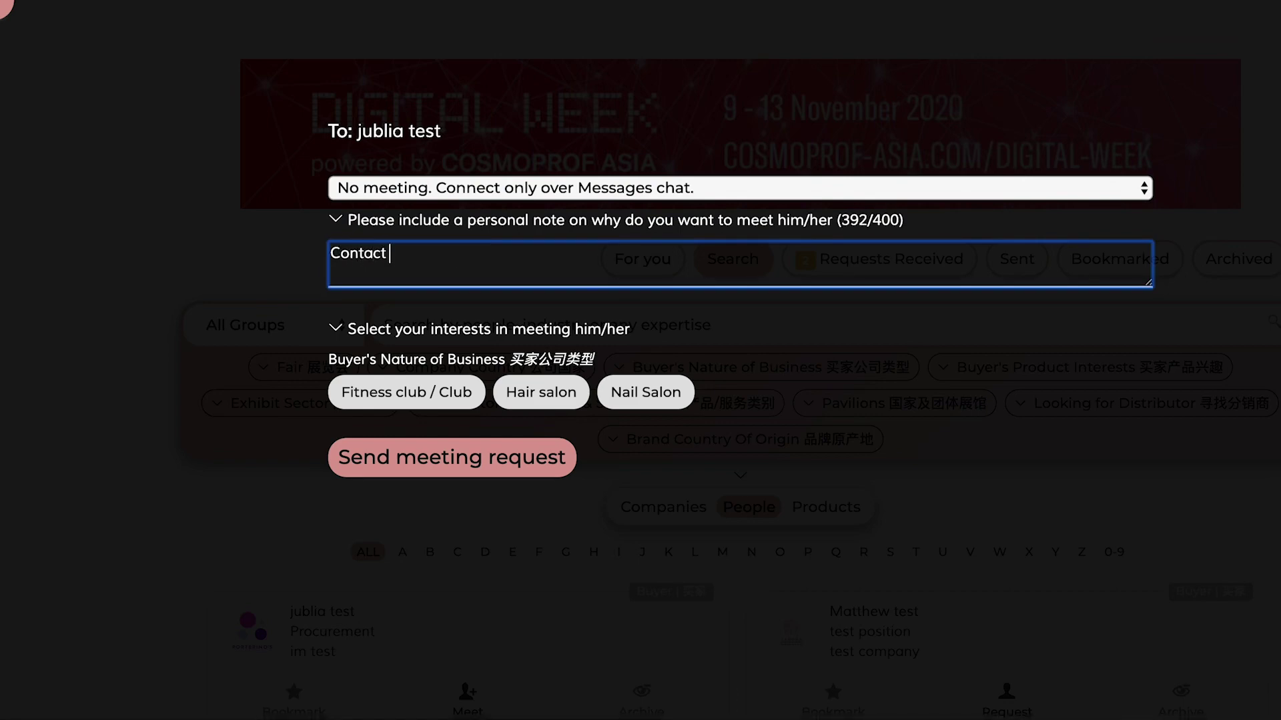
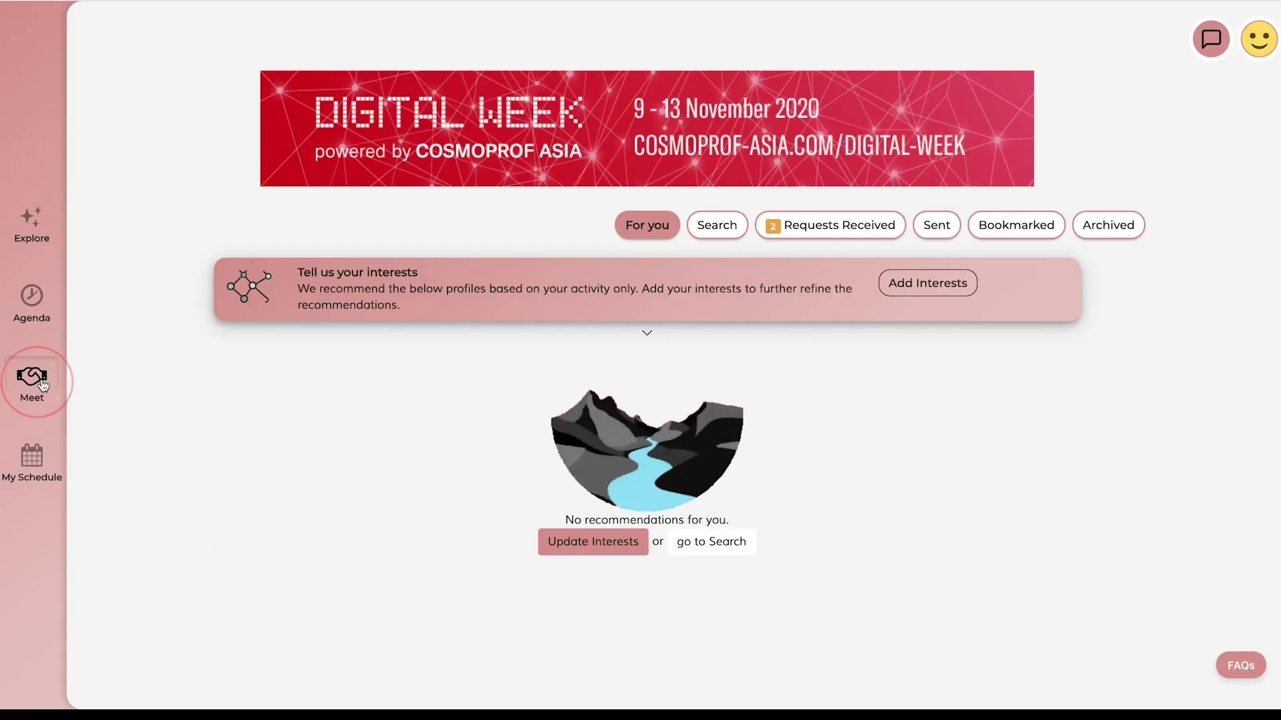
Look over the Requests Received list, then go to My Schedule showing Mon, 09 Nov 20 sessions
click(851, 233)
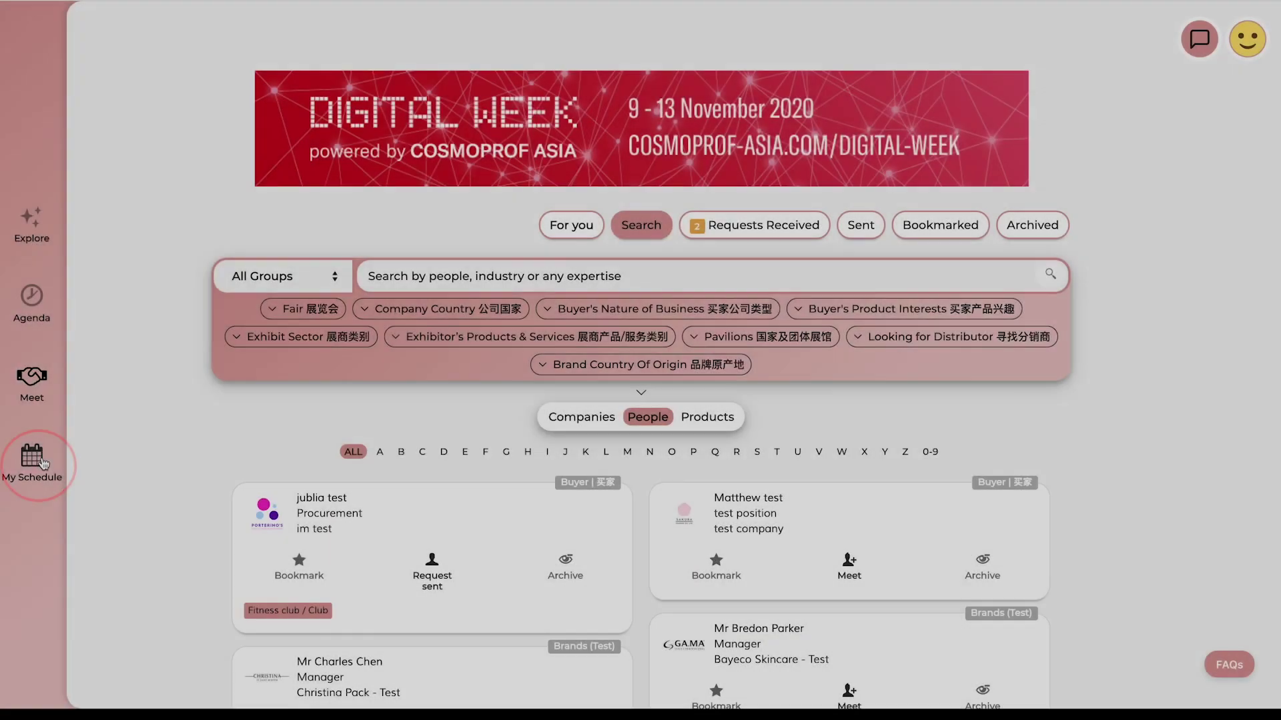
click(32, 459)
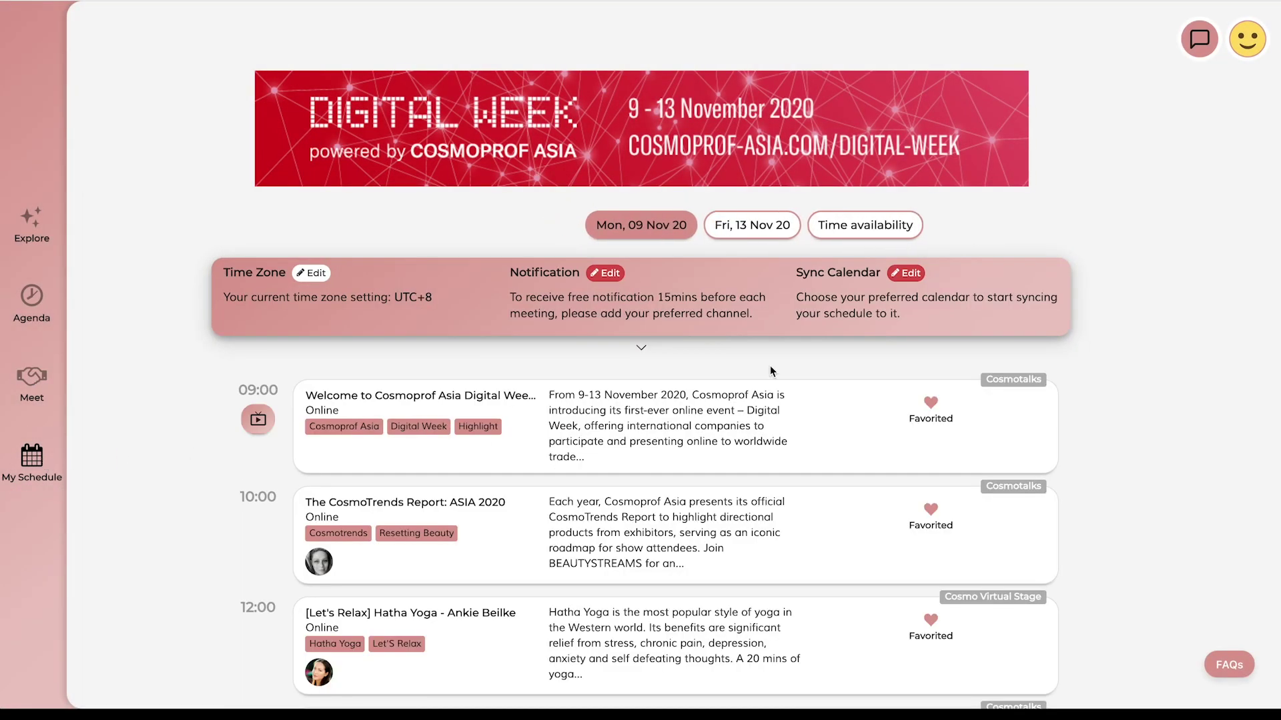
Show the Fri, 13 Nov 20 meetings and choose the 19:00 reschedule slot for the first one
click(789, 230)
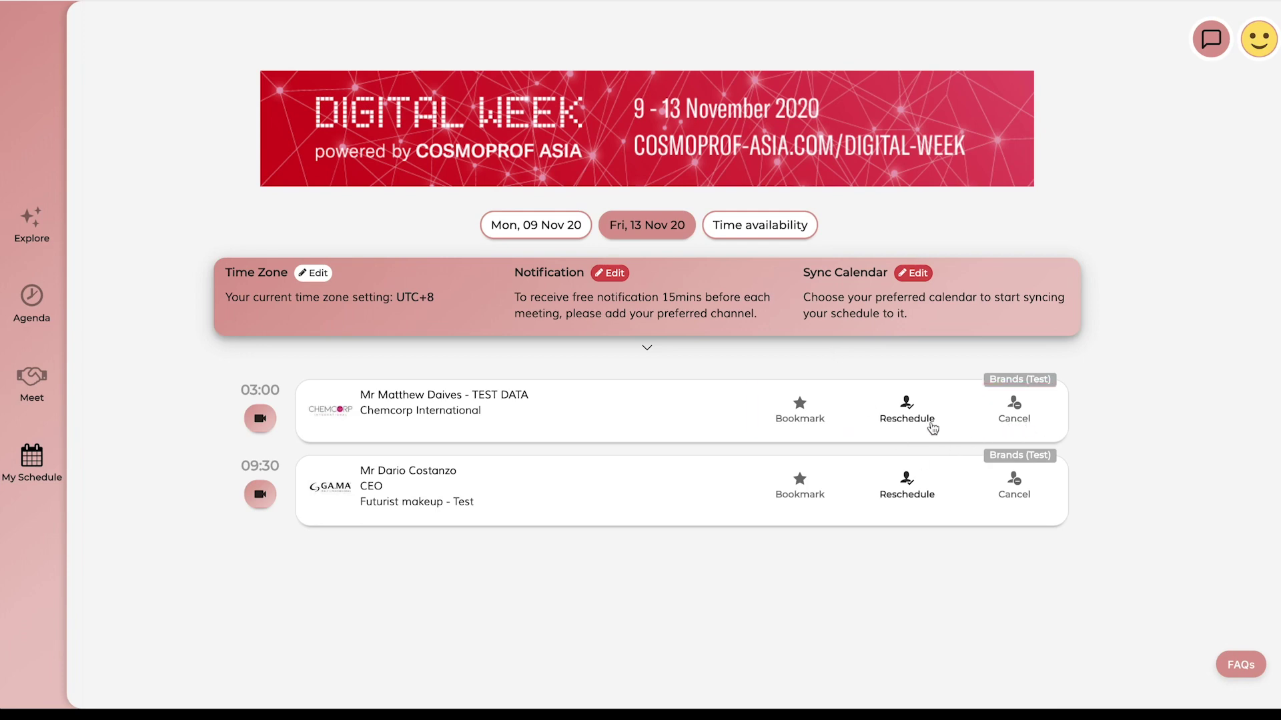
click(918, 421)
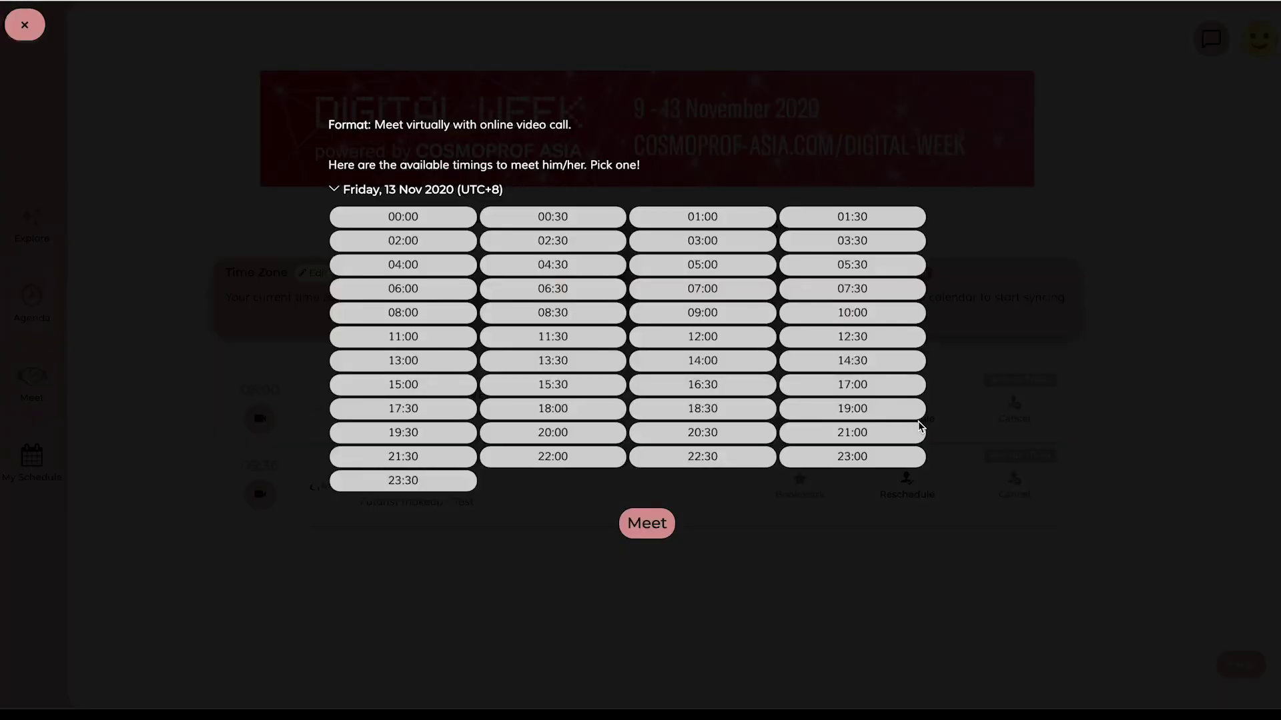
click(916, 412)
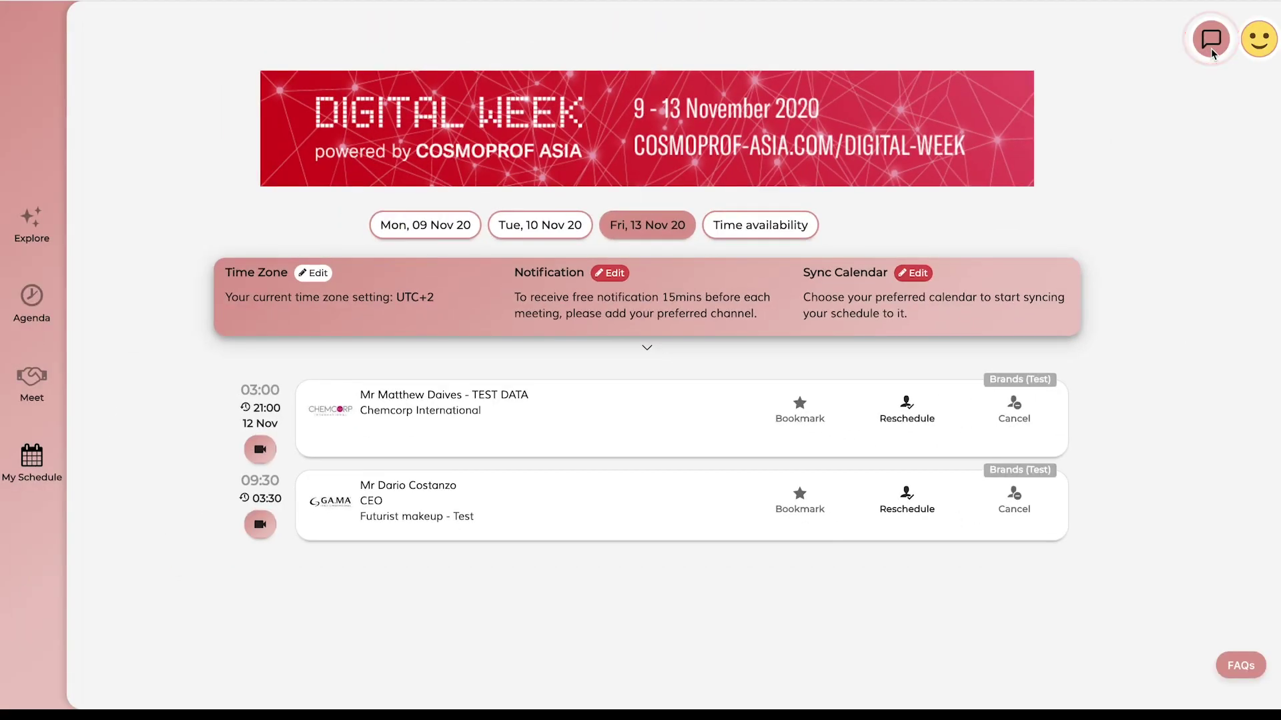
Open Messages and read the first conversation about downloading files before Digital Week closes
click(1211, 40)
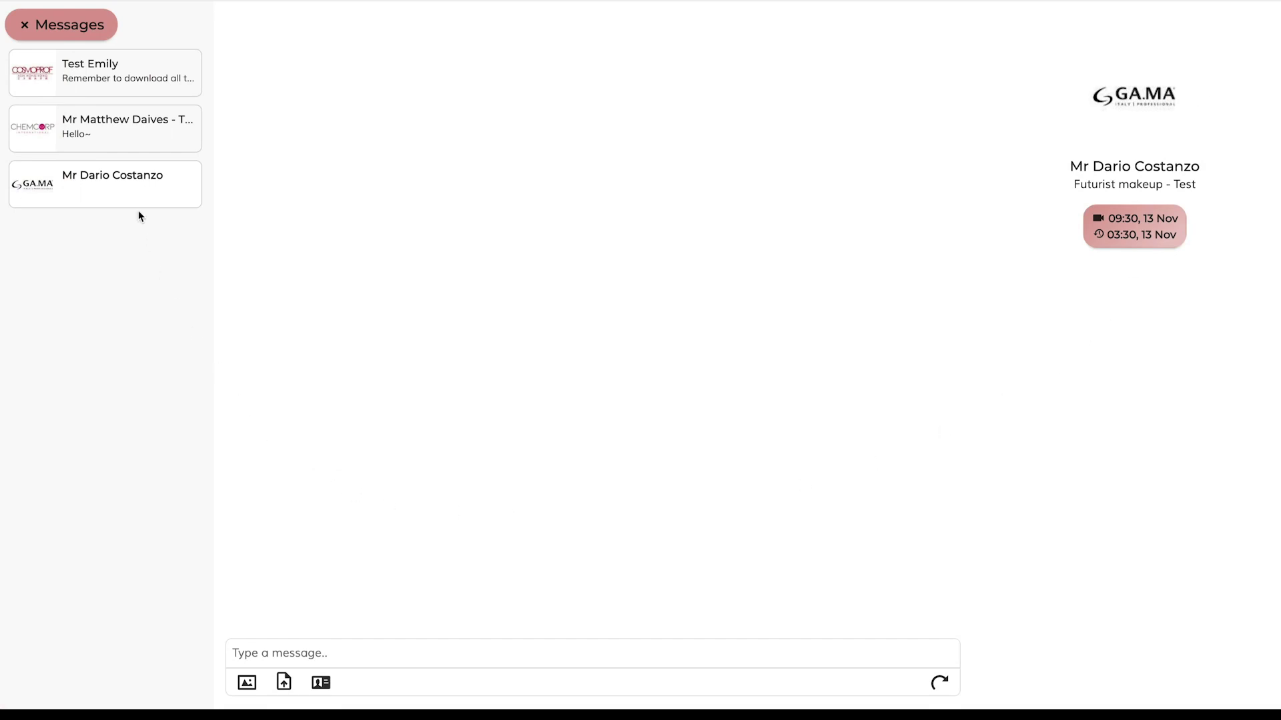
click(122, 92)
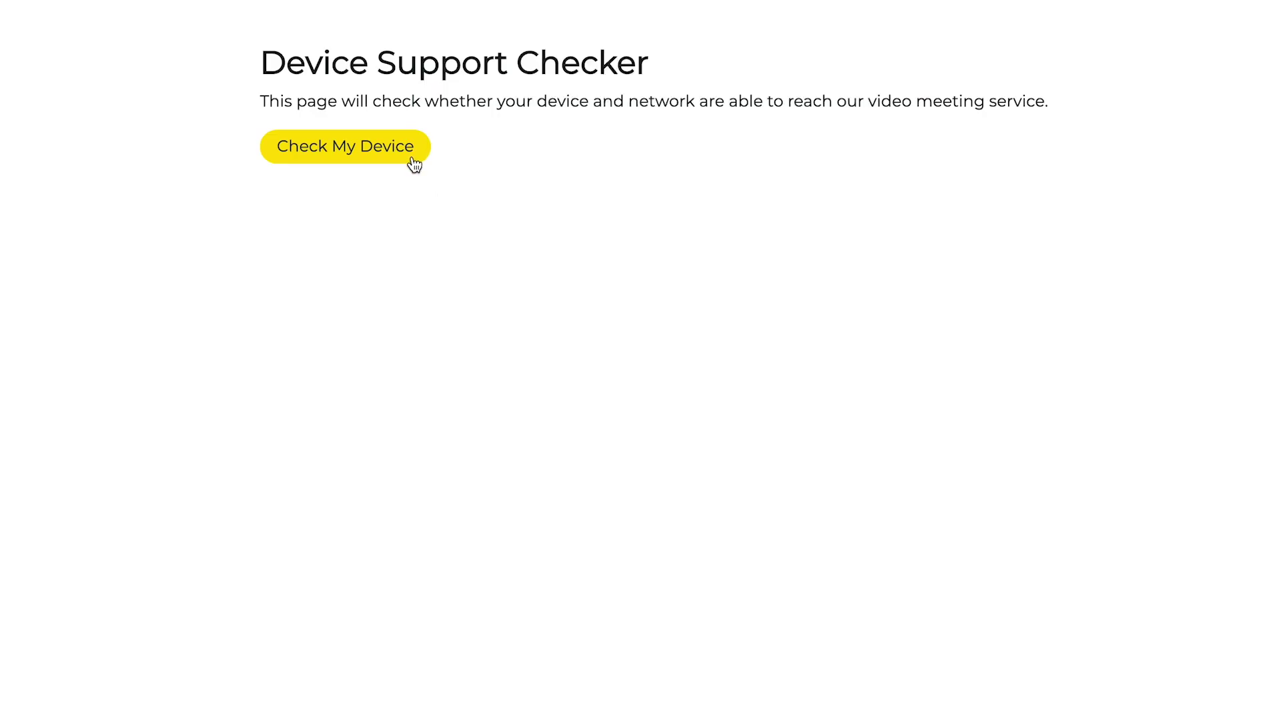
Run Check My Device for the device and network test, then close the speaker-test dialog
click(413, 158)
click(965, 140)
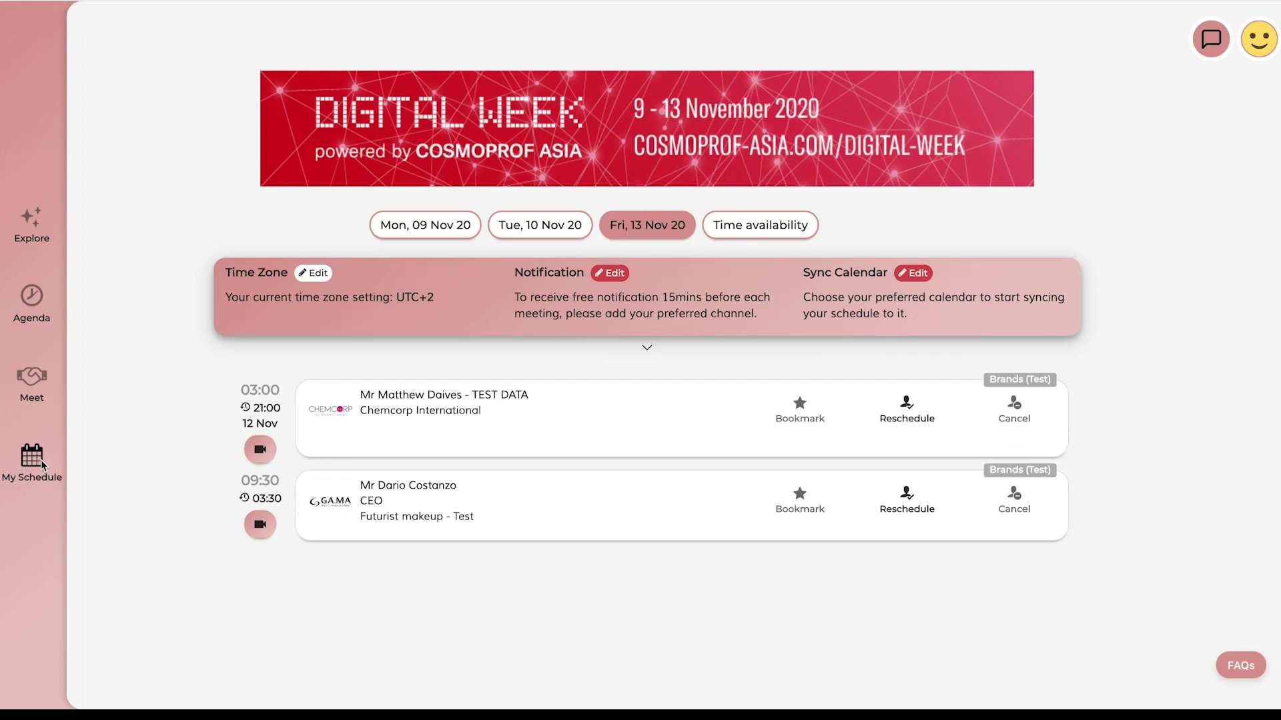
Join the 03:00, 13 November meeting's video room from My Schedule and select its link
click(41, 459)
click(261, 456)
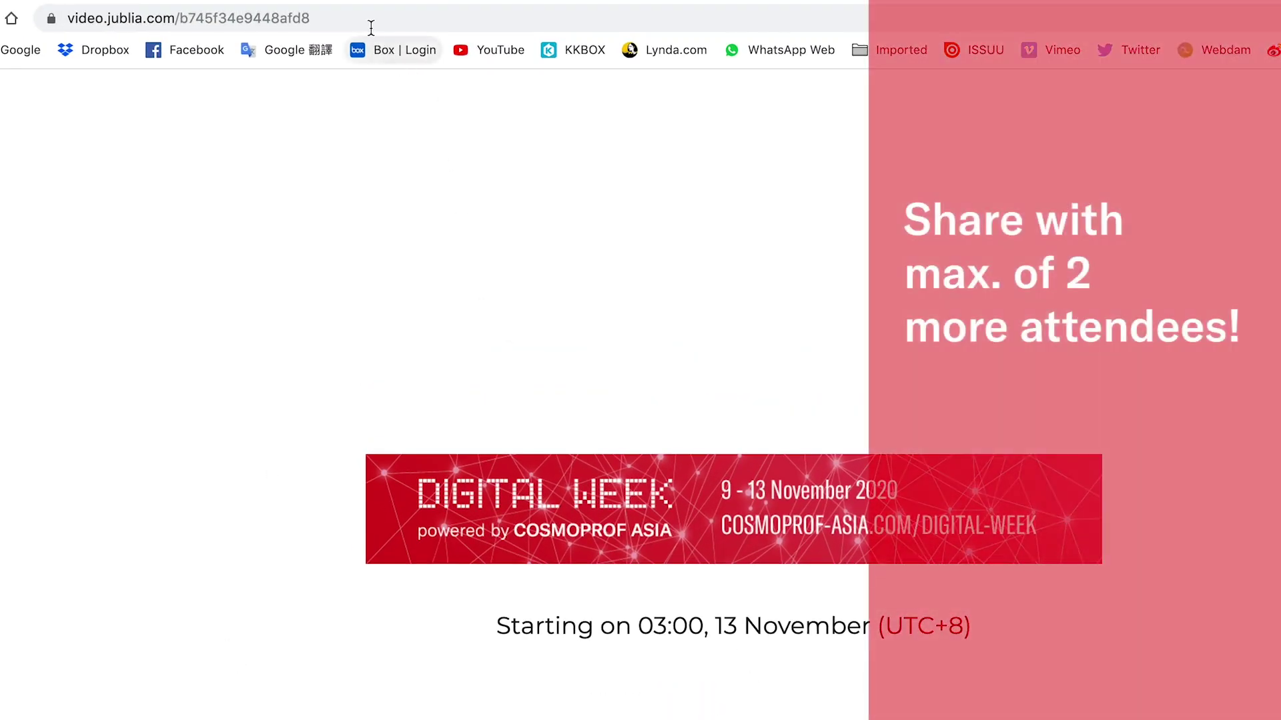
click(366, 18)
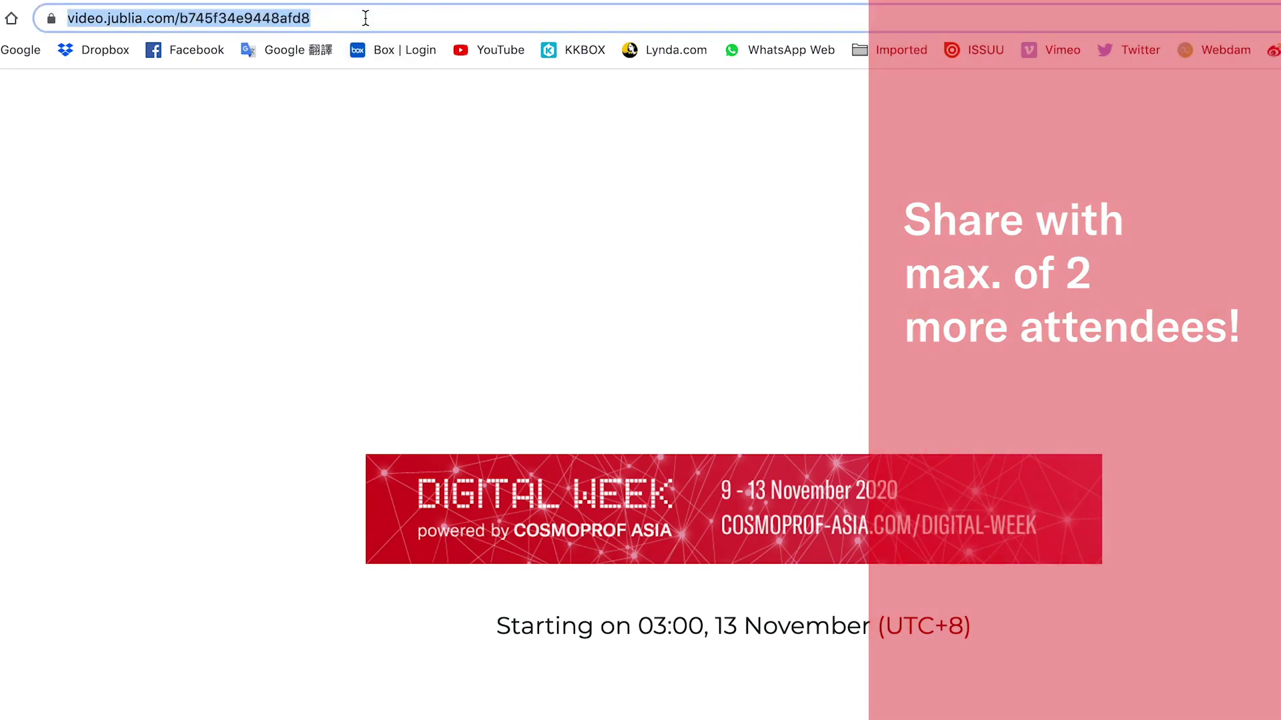